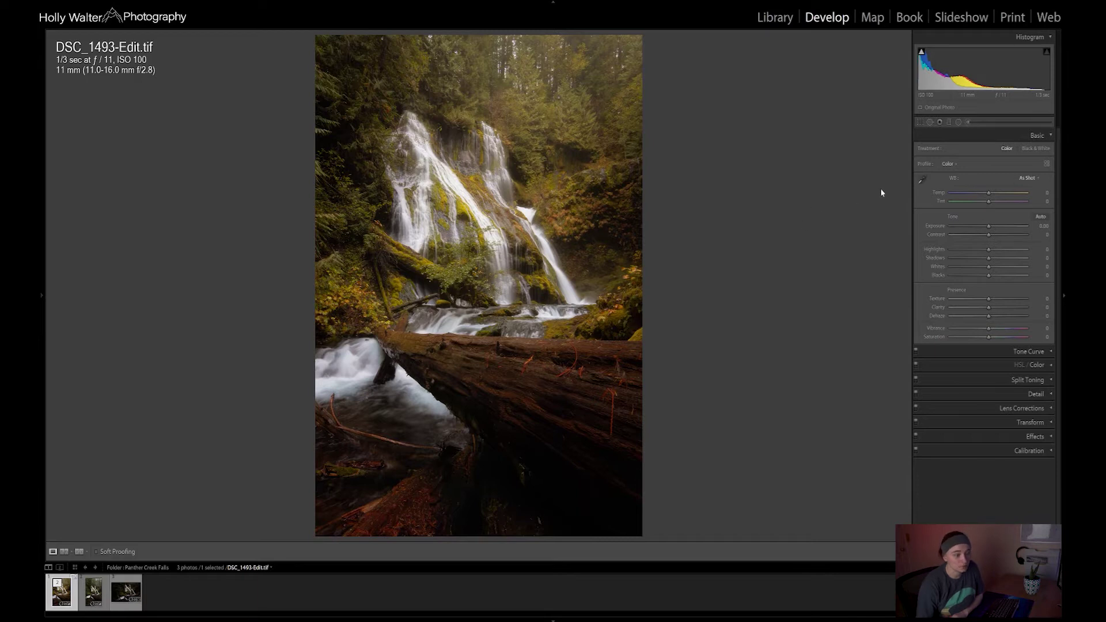
Start a new Adjustment Brush mask with the brush size set to 24 and Density to 70
{"action": "left_click", "coordinate": [969, 123]}
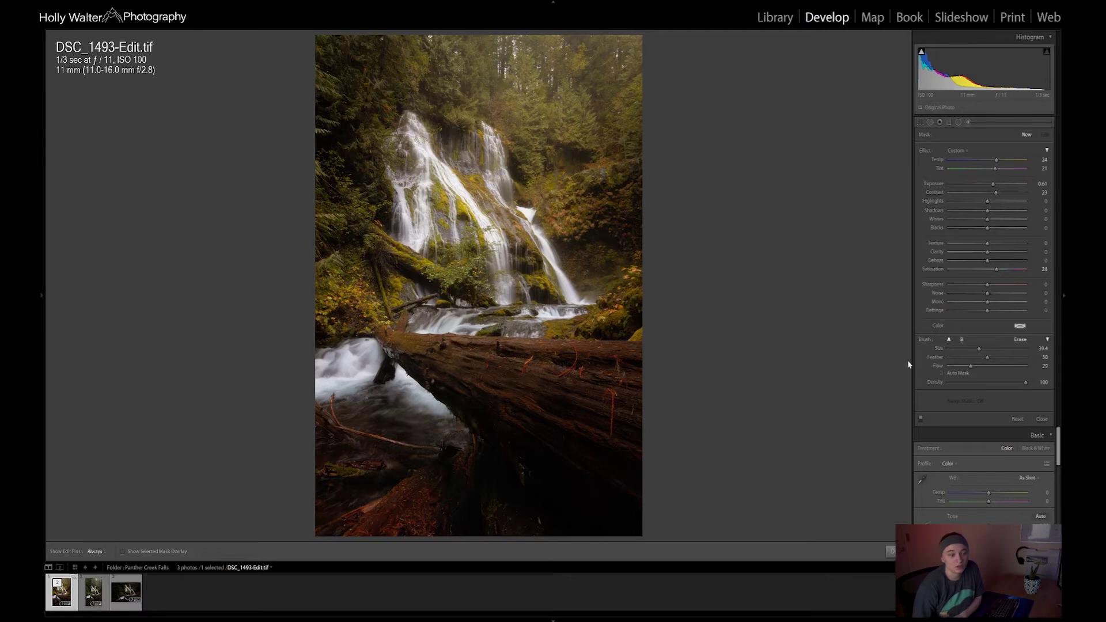
{"action": "scroll", "coordinate": [543, 217], "scroll_direction": "down", "scroll_amount": 5}
{"action": "scroll", "coordinate": [532, 211], "scroll_direction": "down", "scroll_amount": 5}
{"action": "scroll", "coordinate": [535, 196], "scroll_direction": "down", "scroll_amount": 2}
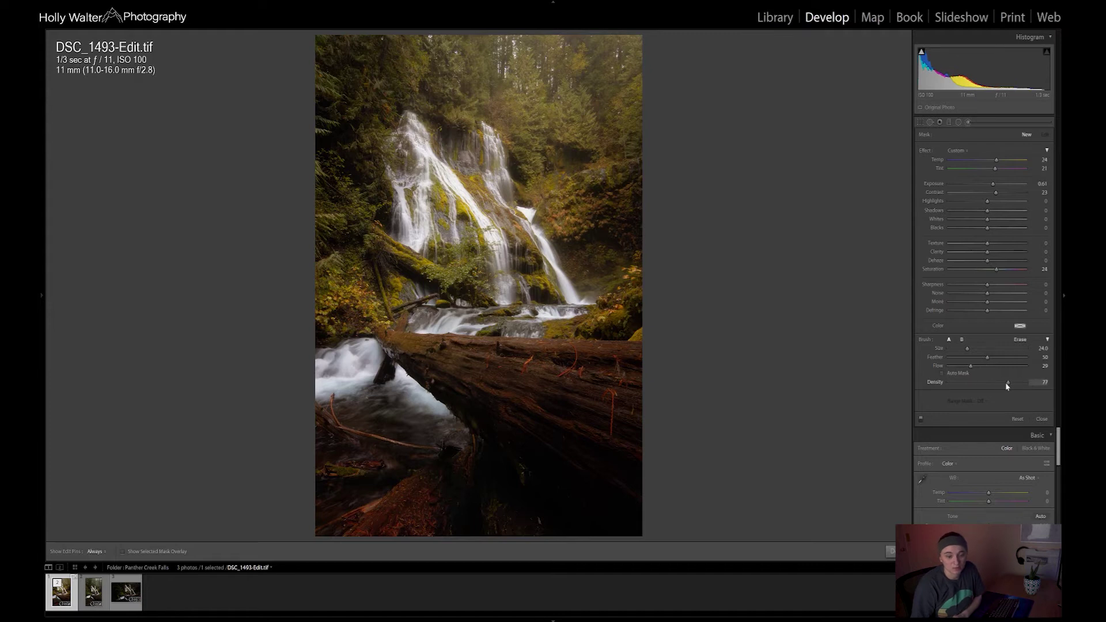
Paint the warm glow adjustment over the forest around the waterfall with edit pins hidden, and show the mask overlay
{"action": "key", "text": "h"}
{"action": "mouse_move", "coordinate": [539, 75]}
{"action": "left_mouse_down"}
{"action": "mouse_move", "coordinate": [607, 86]}
{"action": "mouse_move", "coordinate": [563, 128]}
{"action": "mouse_move", "coordinate": [568, 160]}
{"action": "mouse_move", "coordinate": [607, 191]}
{"action": "mouse_move", "coordinate": [661, 198]}
{"action": "left_mouse_up"}
{"action": "mouse_move", "coordinate": [539, 81]}
{"action": "left_mouse_down"}
{"action": "mouse_move", "coordinate": [430, 75]}
{"action": "mouse_move", "coordinate": [334, 88]}
{"action": "mouse_move", "coordinate": [324, 214]}
{"action": "mouse_move", "coordinate": [360, 255]}
{"action": "mouse_move", "coordinate": [341, 222]}
{"action": "left_mouse_up"}
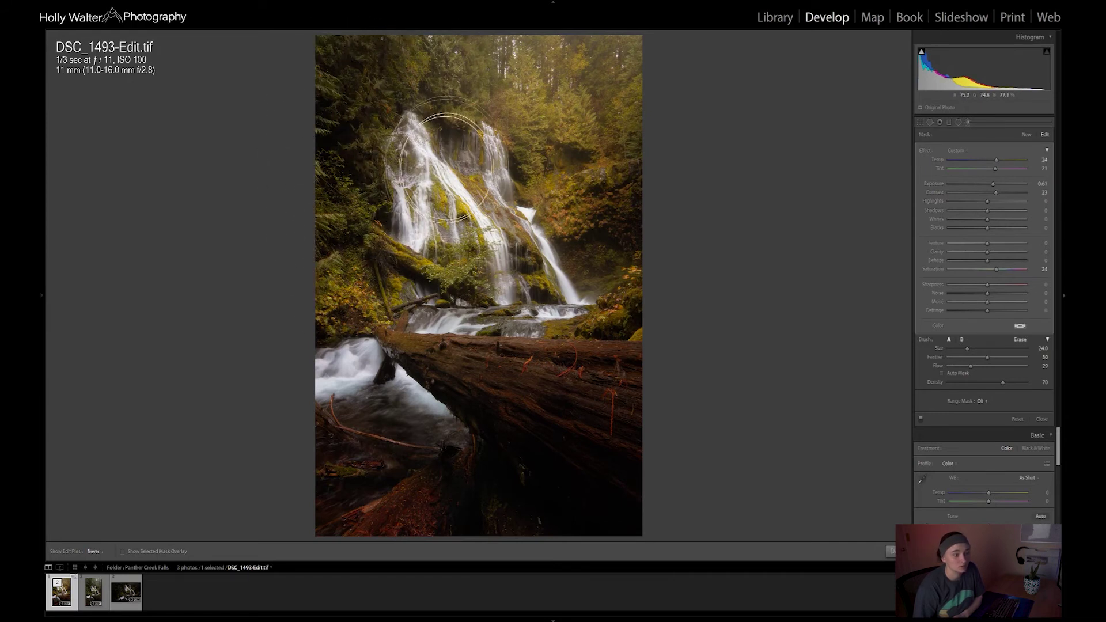
{"action": "key", "text": "h"}
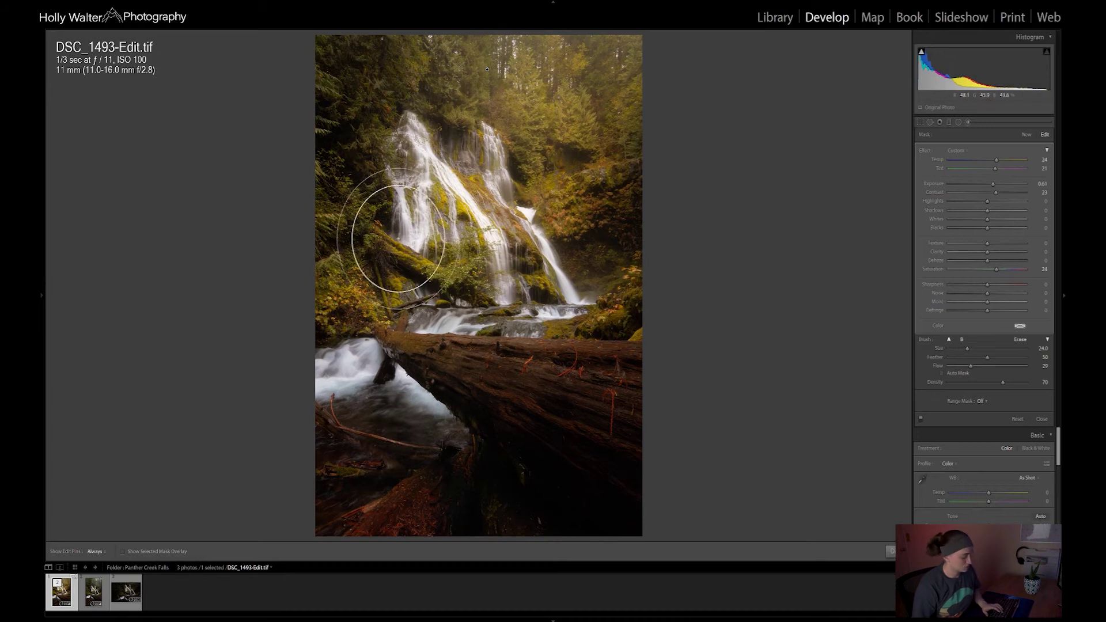
{"action": "key", "text": "h"}
{"action": "key", "text": "o"}
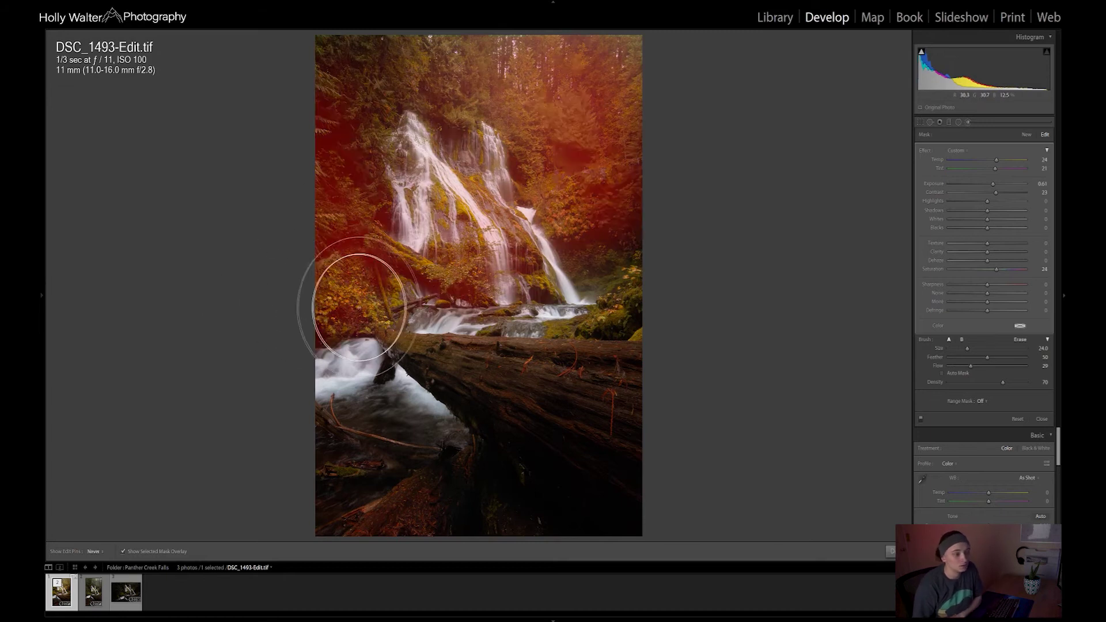
Extend the painted mask over the fallen log, the lower stream and the foliage beside the waterfall
{"action": "key", "text": "h"}
{"action": "key", "text": "h"}
{"action": "mouse_move", "coordinate": [626, 400]}
{"action": "left_mouse_down"}
{"action": "mouse_move", "coordinate": [640, 378]}
{"action": "mouse_move", "coordinate": [413, 348]}
{"action": "mouse_move", "coordinate": [412, 377]}
{"action": "mouse_move", "coordinate": [339, 431]}
{"action": "mouse_move", "coordinate": [359, 428]}
{"action": "mouse_move", "coordinate": [333, 455]}
{"action": "mouse_move", "coordinate": [359, 402]}
{"action": "mouse_move", "coordinate": [338, 375]}
{"action": "mouse_move", "coordinate": [382, 407]}
{"action": "mouse_move", "coordinate": [371, 427]}
{"action": "mouse_move", "coordinate": [404, 420]}
{"action": "mouse_move", "coordinate": [414, 370]}
{"action": "mouse_move", "coordinate": [399, 362]}
{"action": "mouse_move", "coordinate": [409, 377]}
{"action": "mouse_move", "coordinate": [393, 334]}
{"action": "mouse_move", "coordinate": [370, 118]}
{"action": "mouse_move", "coordinate": [416, 93]}
{"action": "mouse_move", "coordinate": [412, 78]}
{"action": "mouse_move", "coordinate": [430, 65]}
{"action": "mouse_move", "coordinate": [566, 78]}
{"action": "mouse_move", "coordinate": [528, 107]}
{"action": "mouse_move", "coordinate": [541, 130]}
{"action": "mouse_move", "coordinate": [605, 154]}
{"action": "mouse_move", "coordinate": [554, 177]}
{"action": "mouse_move", "coordinate": [590, 206]}
{"action": "mouse_move", "coordinate": [639, 215]}
{"action": "mouse_move", "coordinate": [616, 250]}
{"action": "mouse_move", "coordinate": [655, 243]}
{"action": "mouse_move", "coordinate": [636, 263]}
{"action": "mouse_move", "coordinate": [614, 262]}
{"action": "mouse_move", "coordinate": [592, 236]}
{"action": "mouse_move", "coordinate": [520, 248]}
{"action": "left_mouse_up"}
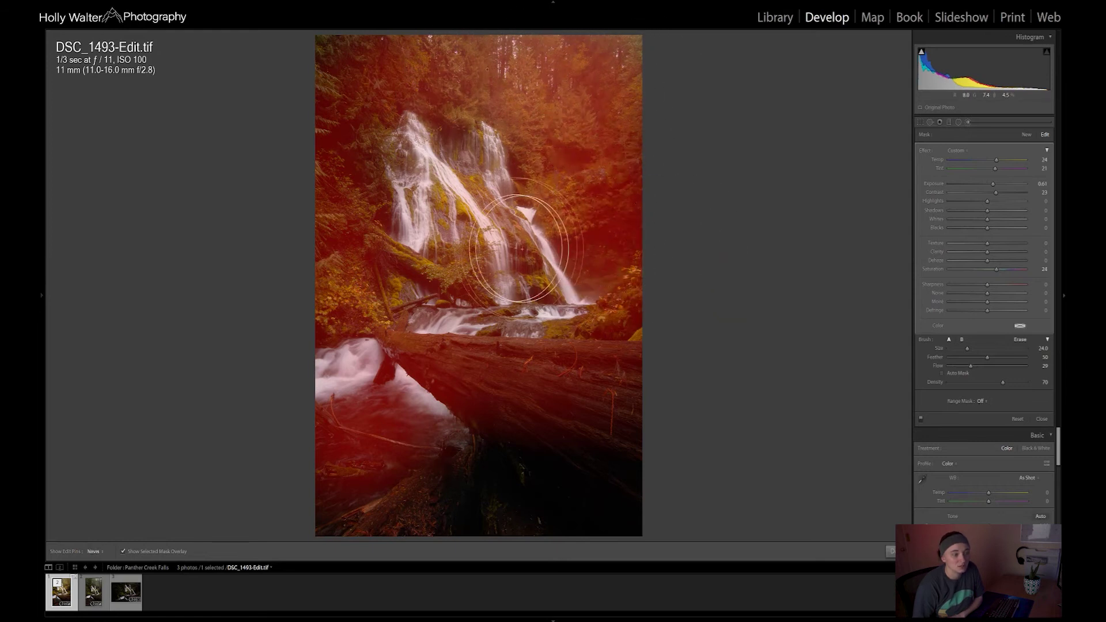
{"action": "key", "text": "h"}
{"action": "mouse_move", "coordinate": [454, 217]}
{"action": "left_mouse_down"}
{"action": "mouse_move", "coordinate": [522, 243]}
{"action": "mouse_move", "coordinate": [522, 201]}
{"action": "mouse_move", "coordinate": [494, 169]}
{"action": "mouse_move", "coordinate": [409, 225]}
{"action": "mouse_move", "coordinate": [344, 334]}
{"action": "mouse_move", "coordinate": [463, 394]}
{"action": "mouse_move", "coordinate": [402, 392]}
{"action": "mouse_move", "coordinate": [368, 477]}
{"action": "mouse_move", "coordinate": [394, 462]}
{"action": "mouse_move", "coordinate": [373, 416]}
{"action": "mouse_move", "coordinate": [398, 409]}
{"action": "left_mouse_up"}
{"action": "key", "text": "ctrl+z"}
{"action": "key", "text": "h"}
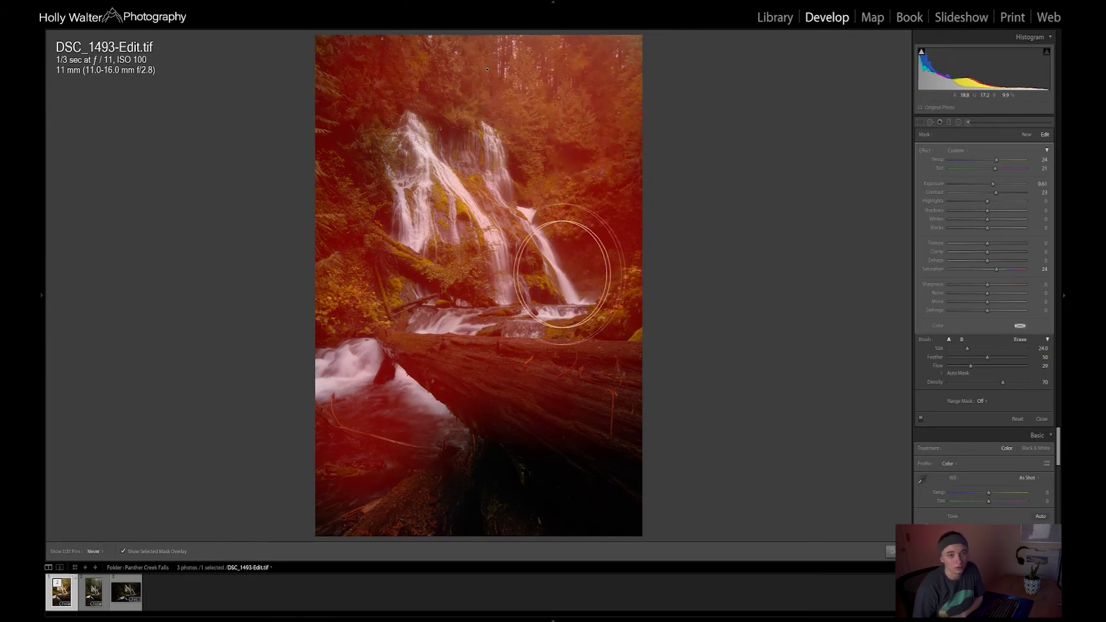
Hide the mask overlay and compare the photo with the brush adjustment switched off and on
{"action": "key", "text": "h"}
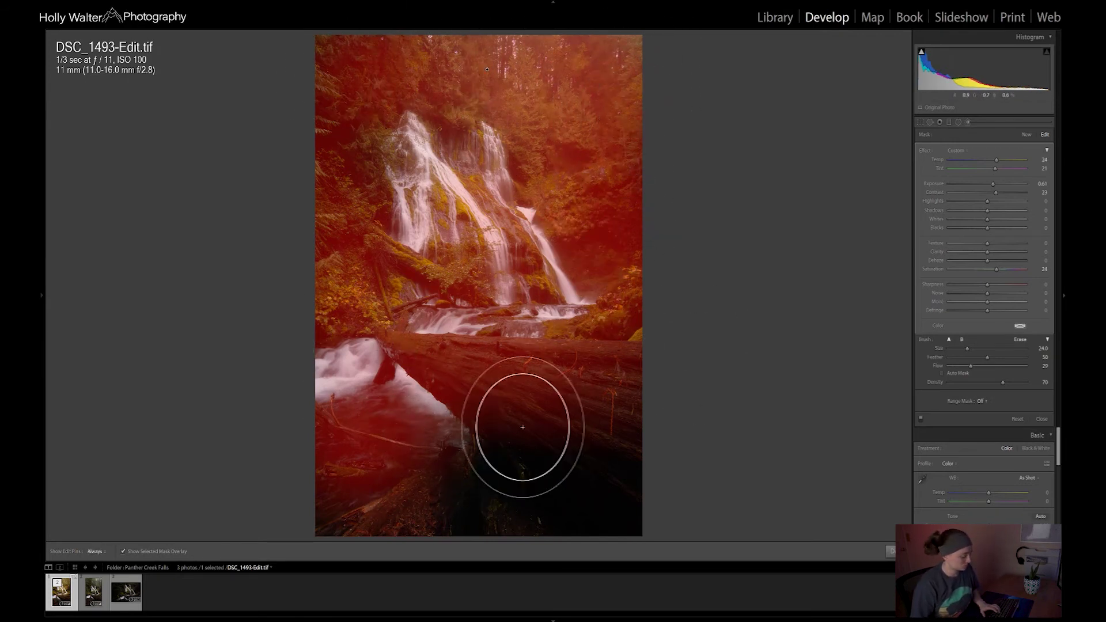
{"action": "key", "text": "o"}
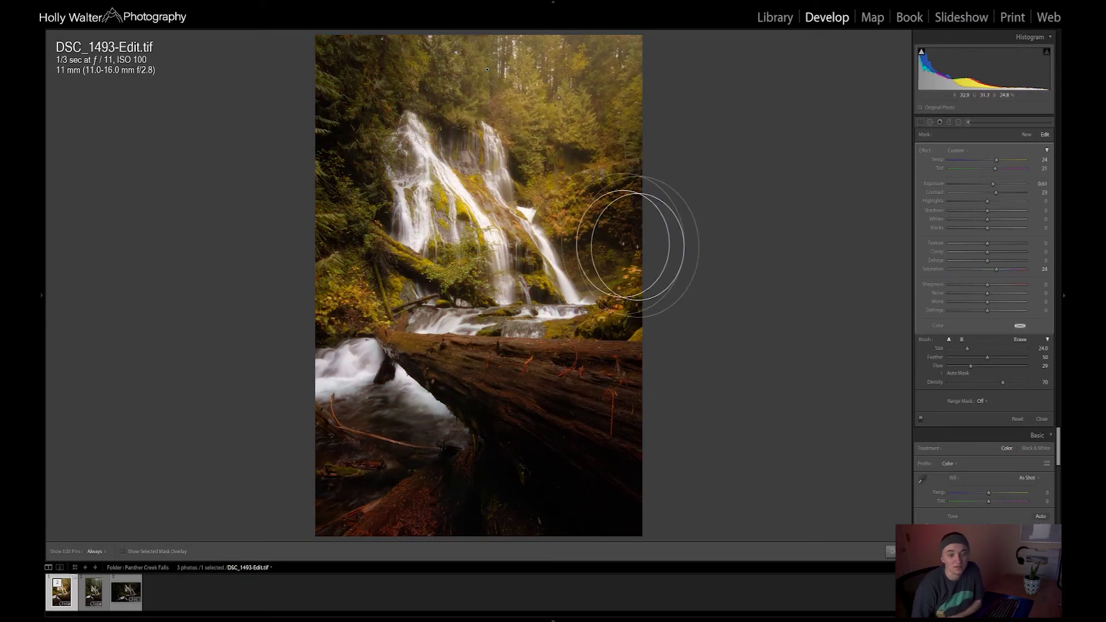
{"action": "left_click", "coordinate": [919, 419]}
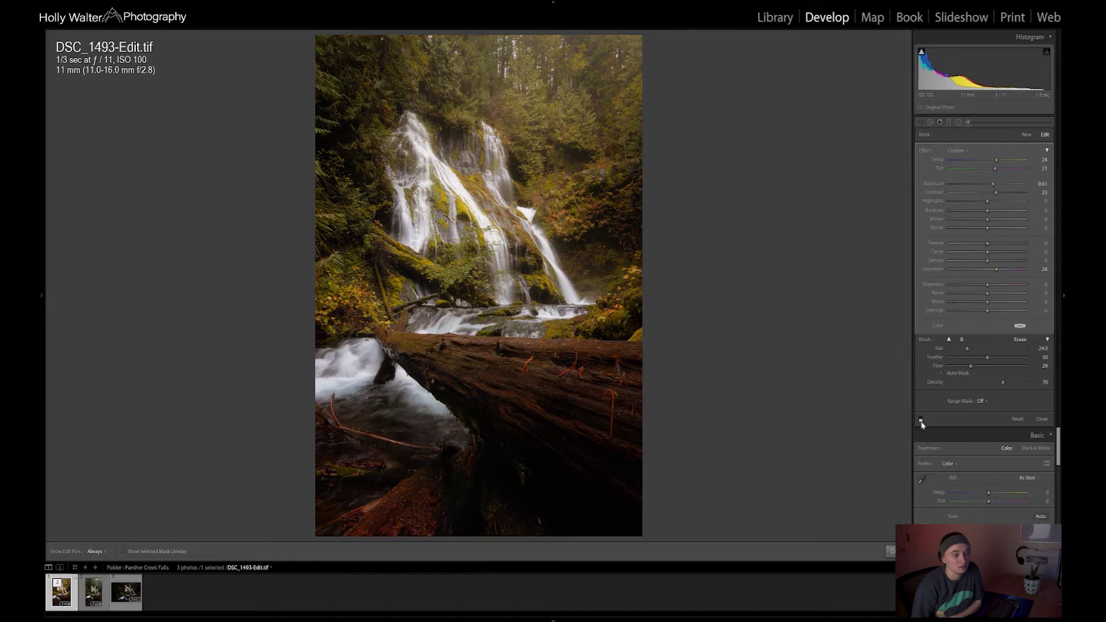
{"action": "left_click", "coordinate": [921, 420]}
{"action": "left_click", "coordinate": [921, 421]}
{"action": "left_click", "coordinate": [921, 421]}
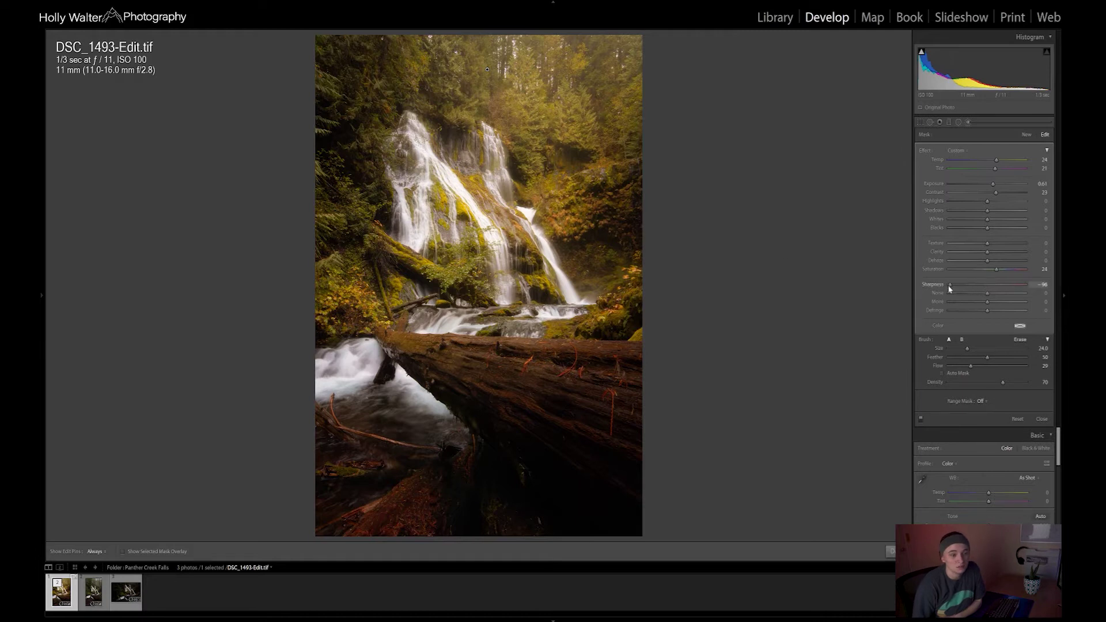
Soften the painted area by setting its Sharpness to -100 and Clarity to -15
{"action": "key", "text": "h"}
{"action": "key", "text": "h"}
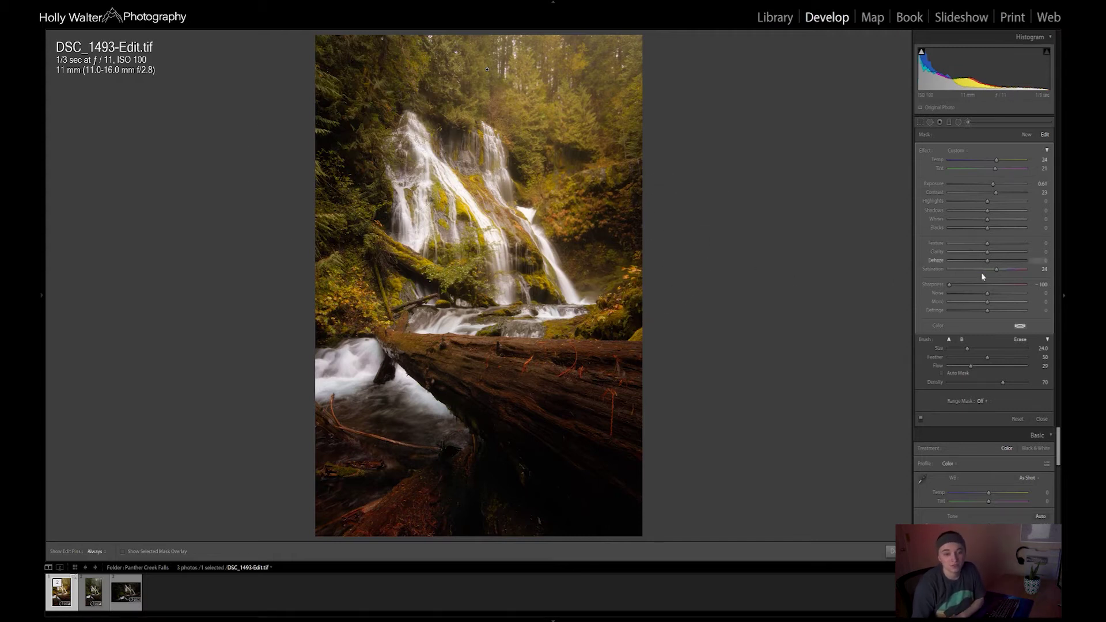
{"action": "left_click_drag", "start_coordinate": [985, 257], "coordinate": [981, 258]}
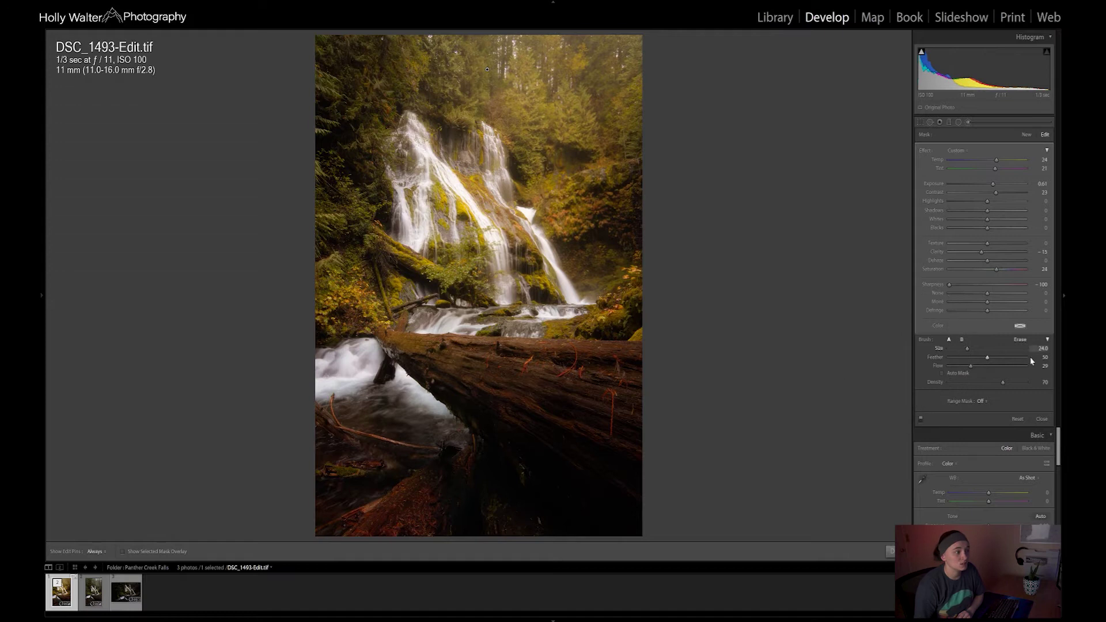
Add a Luminance range mask to the brush adjustment and set its Range to 62/100 using the mask preview
{"action": "left_click", "coordinate": [981, 401]}
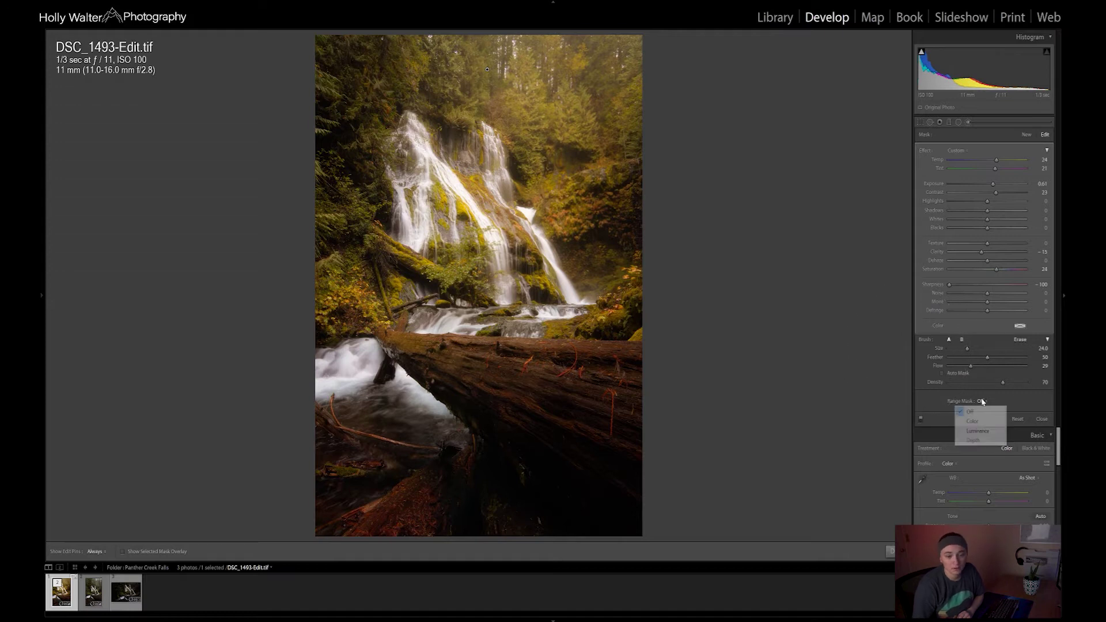
{"action": "left_click", "coordinate": [973, 432]}
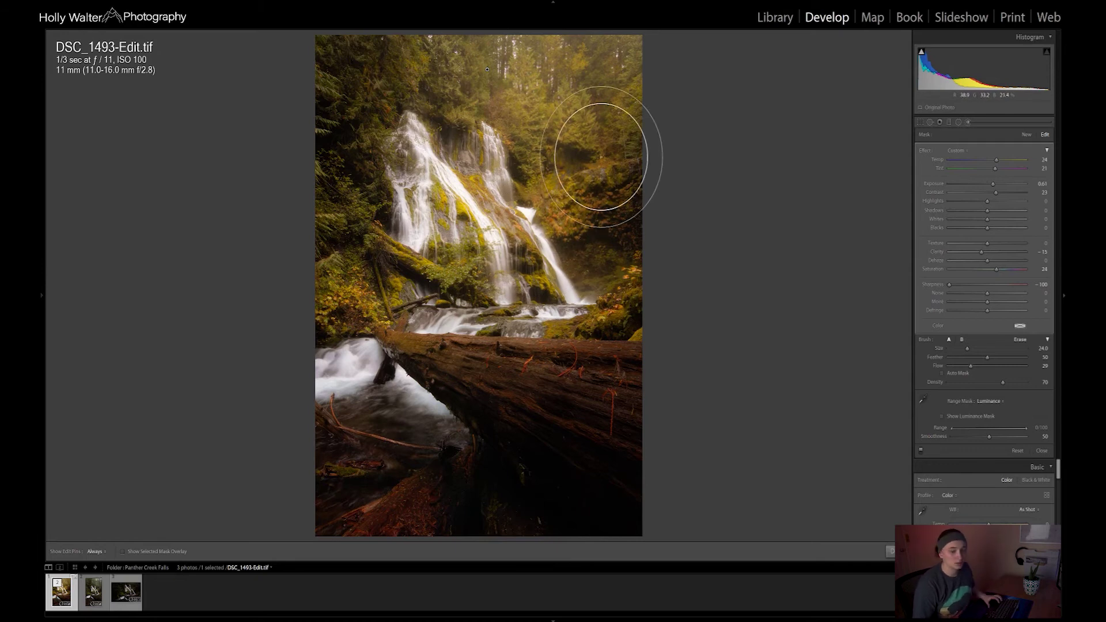
{"action": "key", "text": "alt"}
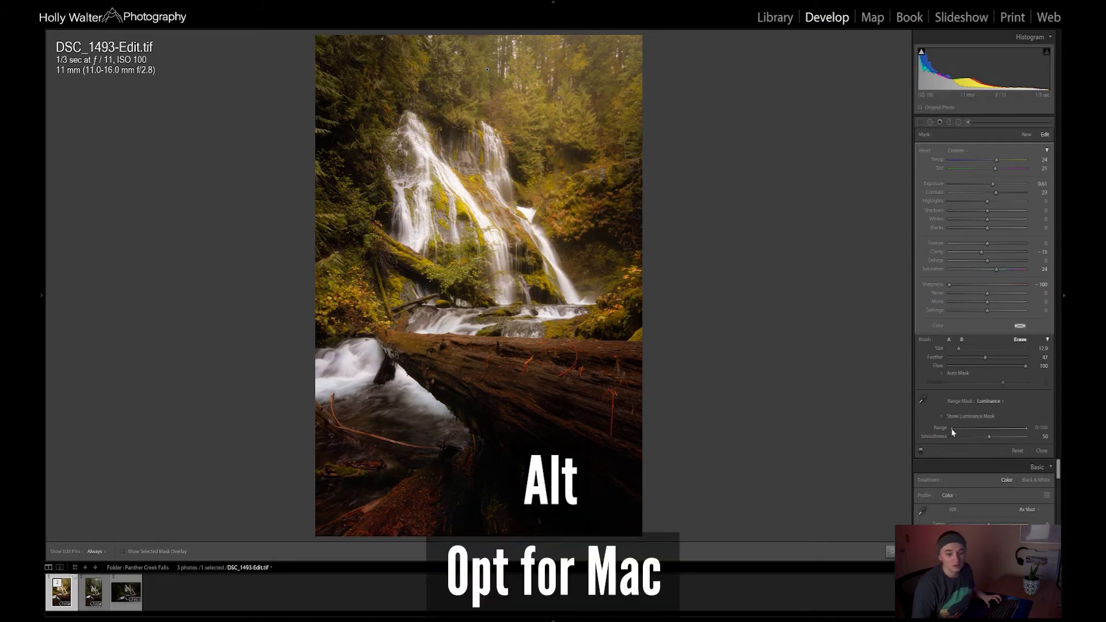
{"action": "left_click", "coordinate": [952, 429], "text": "alt"}
{"action": "left_click_drag", "start_coordinate": [953, 432], "coordinate": [998, 432]}
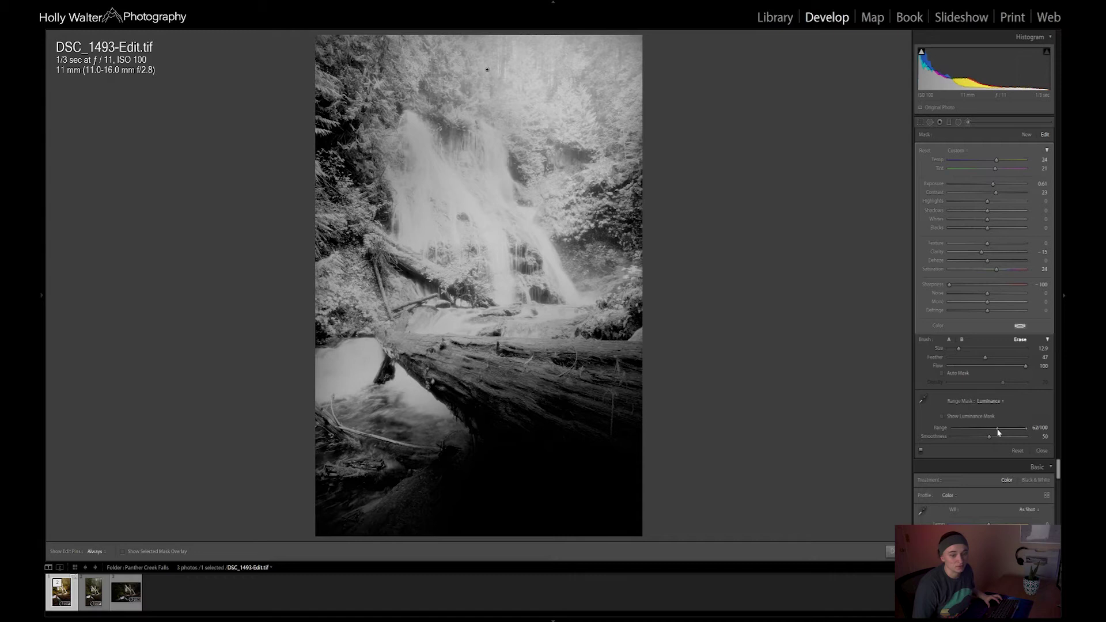
{"action": "left_click_drag", "start_coordinate": [1003, 436], "coordinate": [1003, 435]}
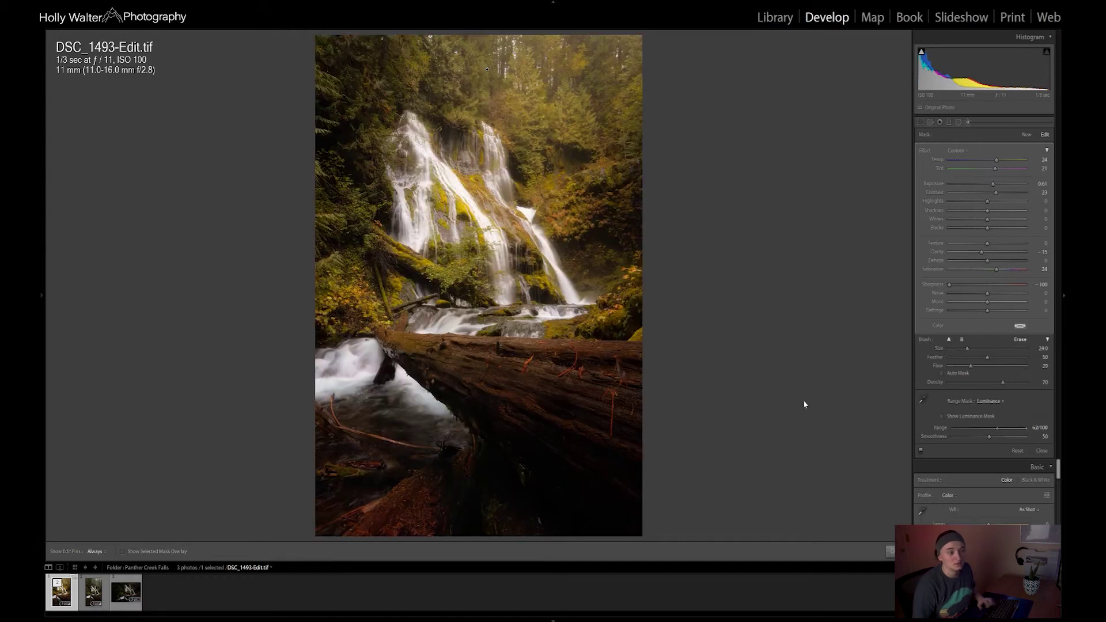
Toggle the brush adjustment off and on to check the effect of the luminance range
{"action": "left_click", "coordinate": [920, 452]}
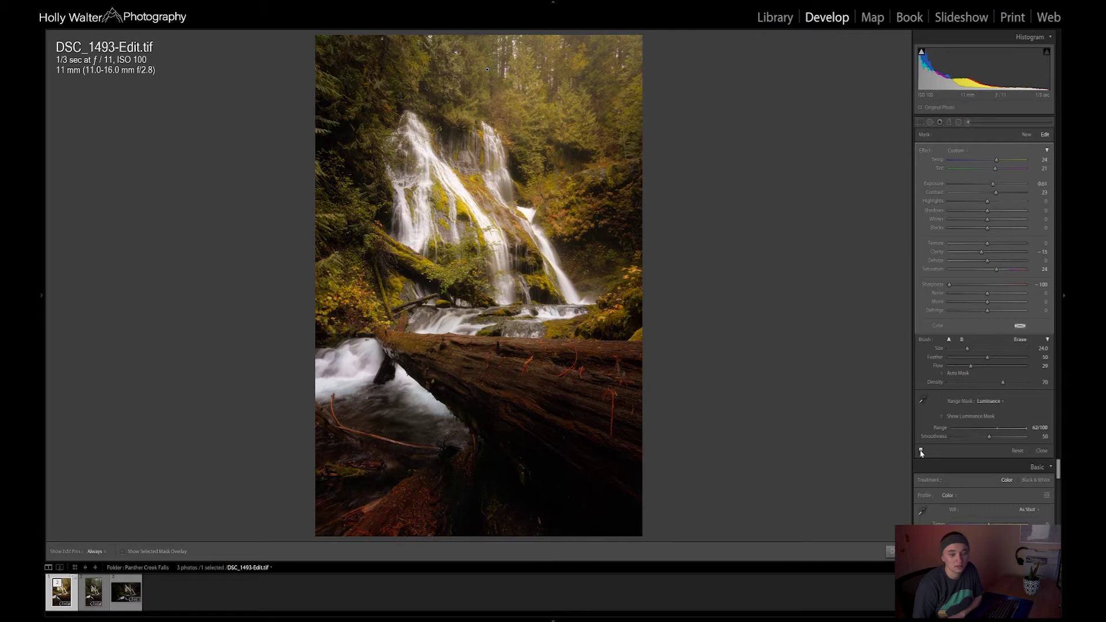
{"action": "left_click", "coordinate": [921, 452]}
{"action": "left_click", "coordinate": [920, 452]}
{"action": "left_click", "coordinate": [920, 452]}
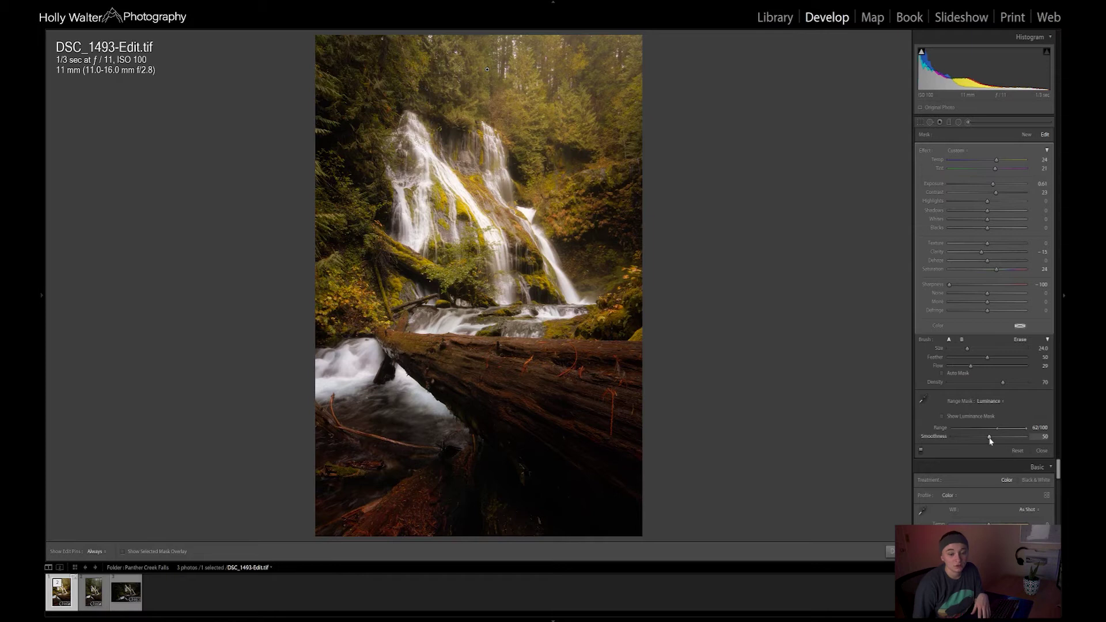
Test low and high Smoothness in the black-and-white luminance mask preview and set it to 51
{"action": "key", "text": "alt"}
{"action": "left_click_drag", "start_coordinate": [990, 439], "coordinate": [932, 442]}
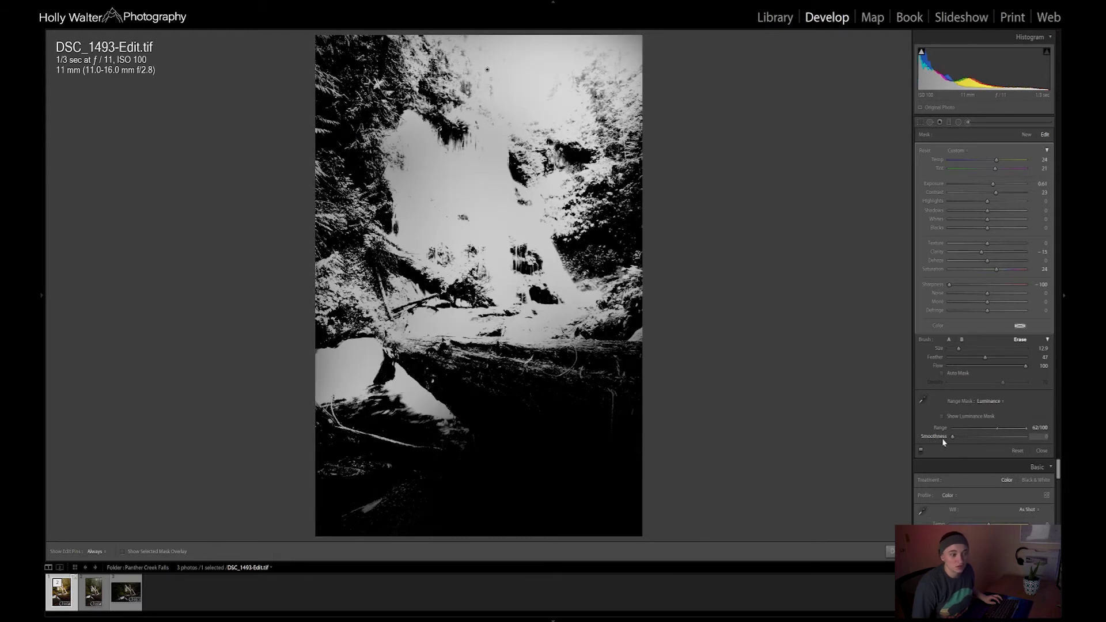
{"action": "left_click_drag", "start_coordinate": [949, 442], "coordinate": [957, 442]}
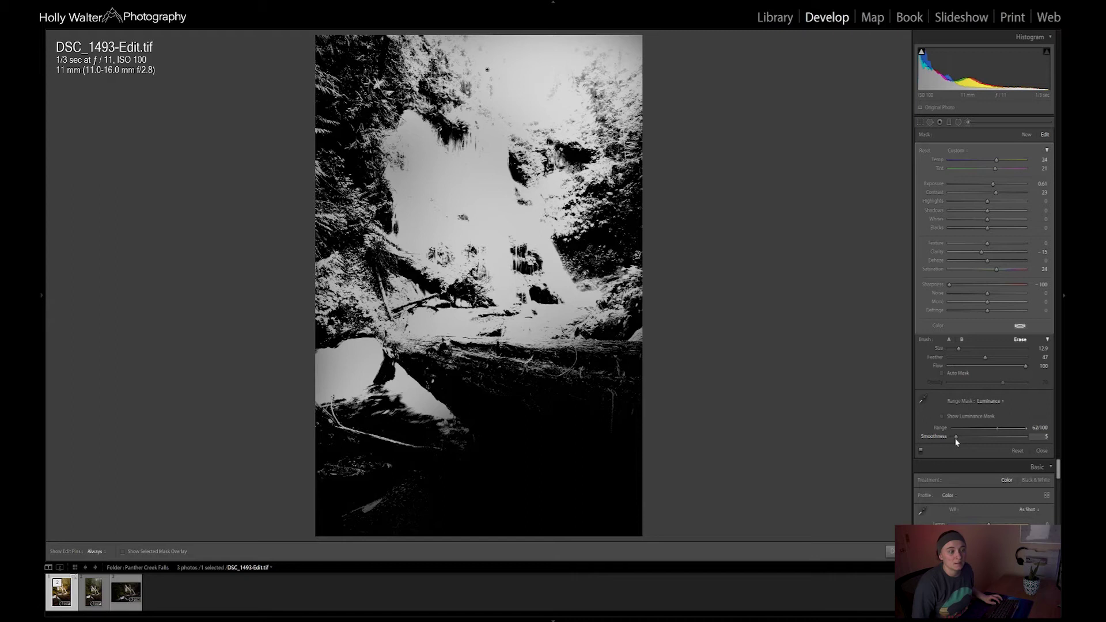
{"action": "left_click_drag", "start_coordinate": [950, 439], "coordinate": [979, 444]}
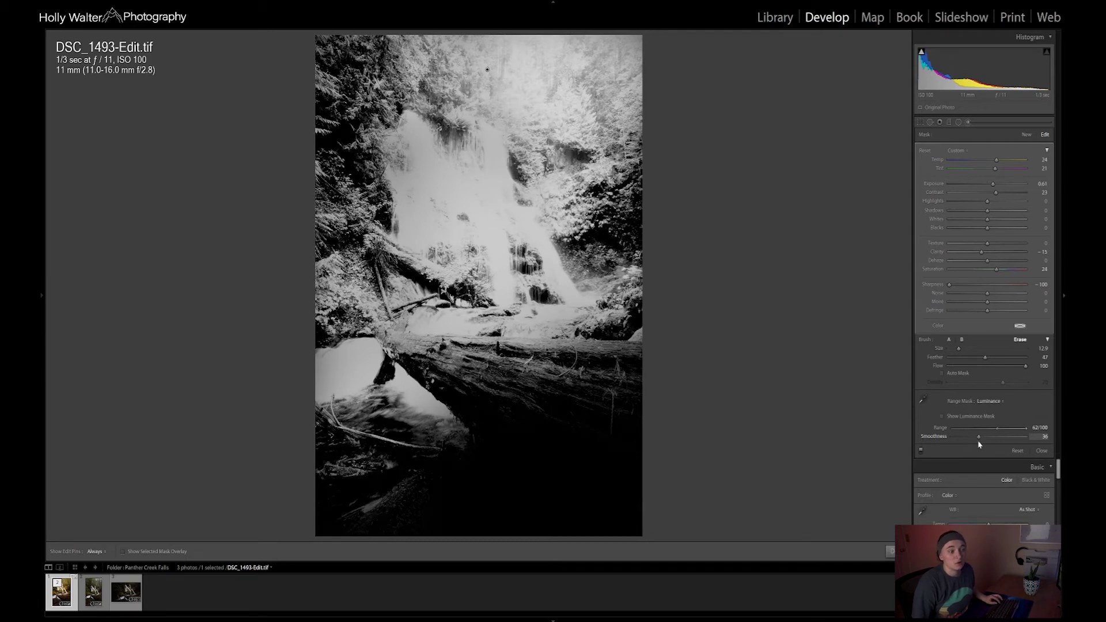
{"action": "left_click_drag", "start_coordinate": [979, 444], "coordinate": [980, 445]}
{"action": "left_click_drag", "start_coordinate": [979, 441], "coordinate": [981, 442]}
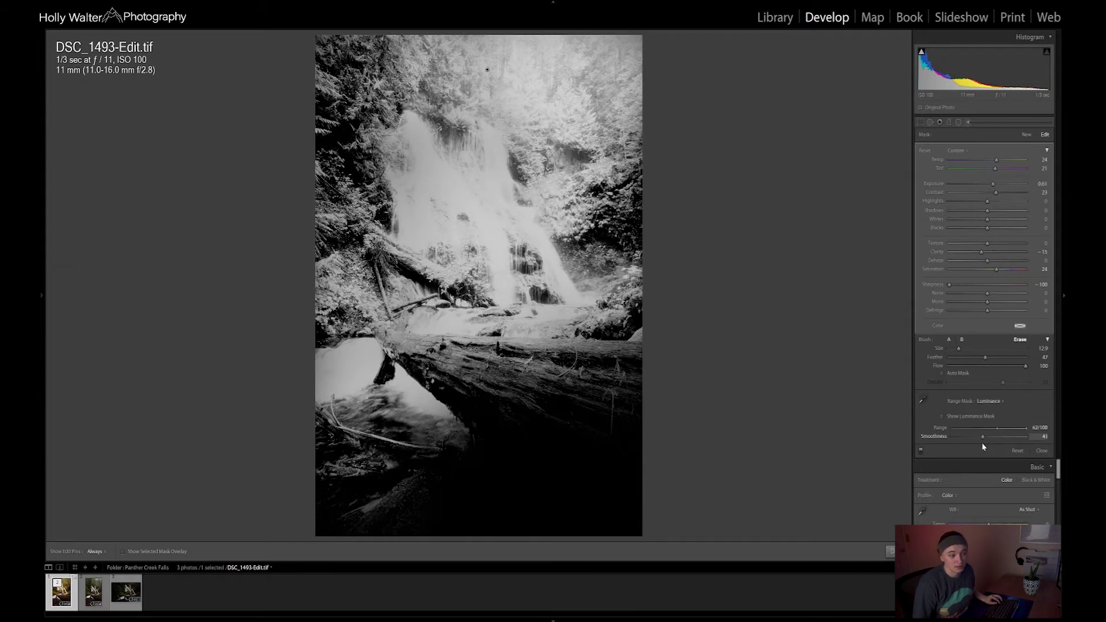
{"action": "left_click_drag", "start_coordinate": [982, 442], "coordinate": [1007, 442]}
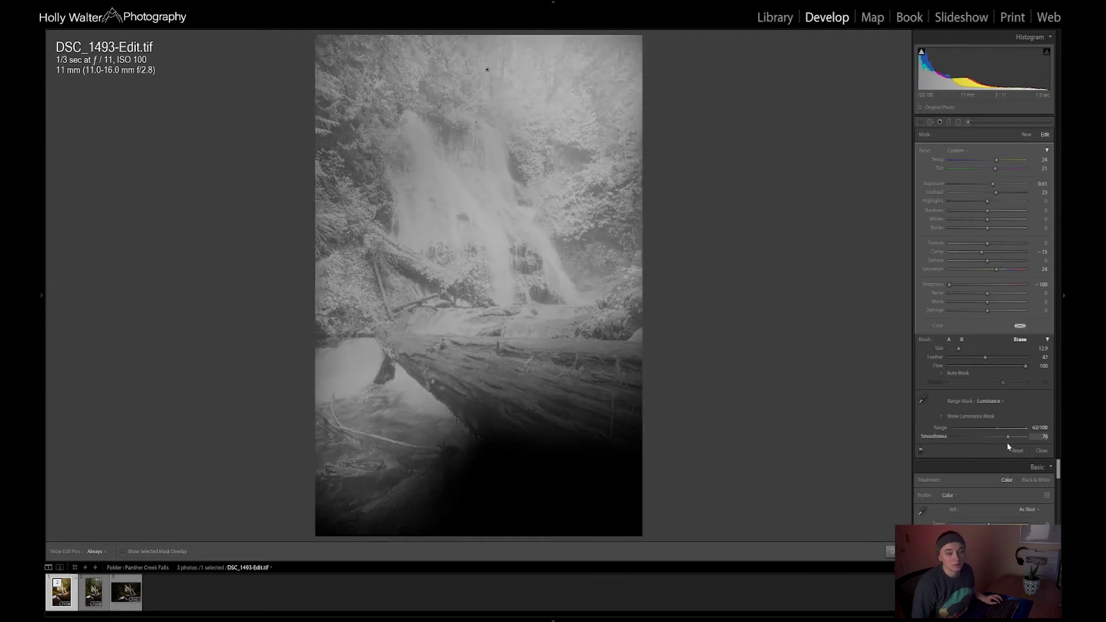
{"action": "left_click_drag", "start_coordinate": [1009, 445], "coordinate": [991, 448]}
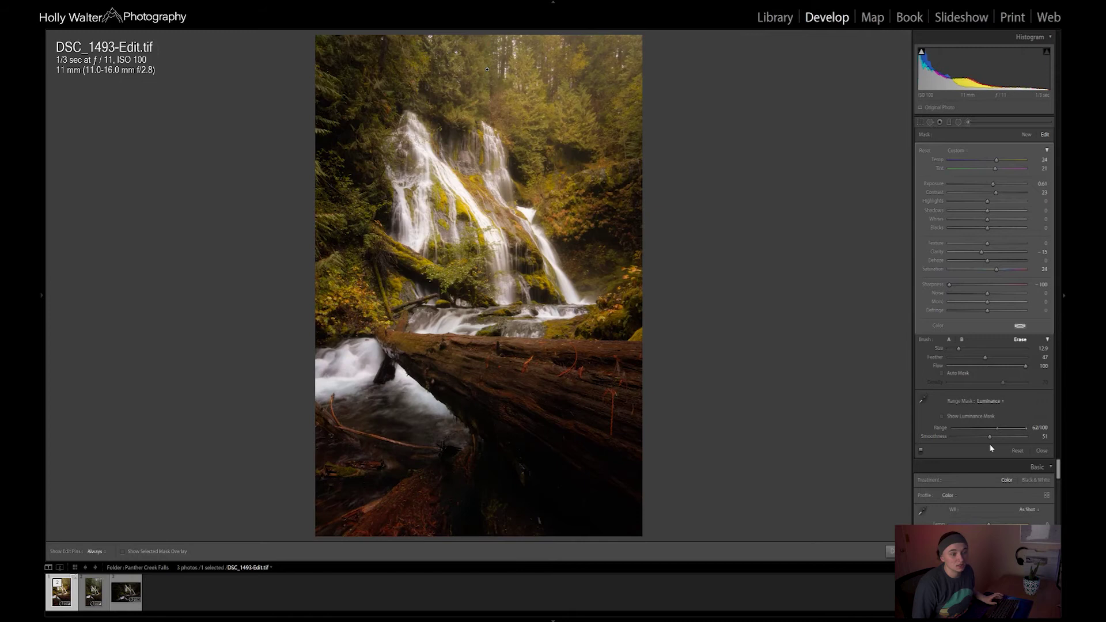
Compare the photo with and without the brush adjustment to judge the new Smoothness
{"action": "left_click", "coordinate": [921, 450]}
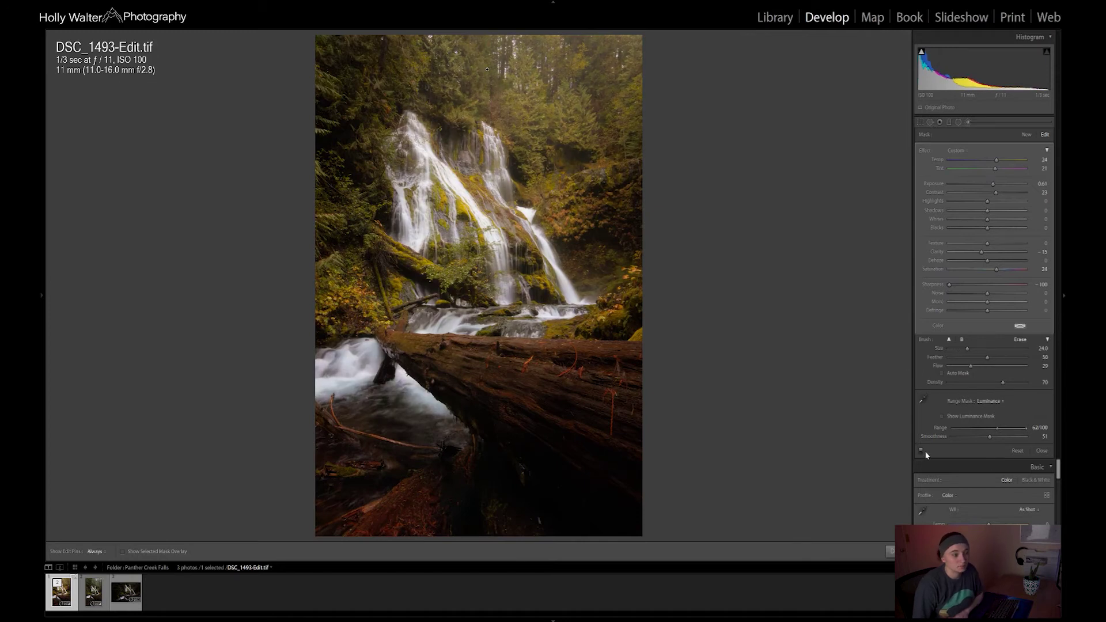
{"action": "left_click", "coordinate": [922, 451]}
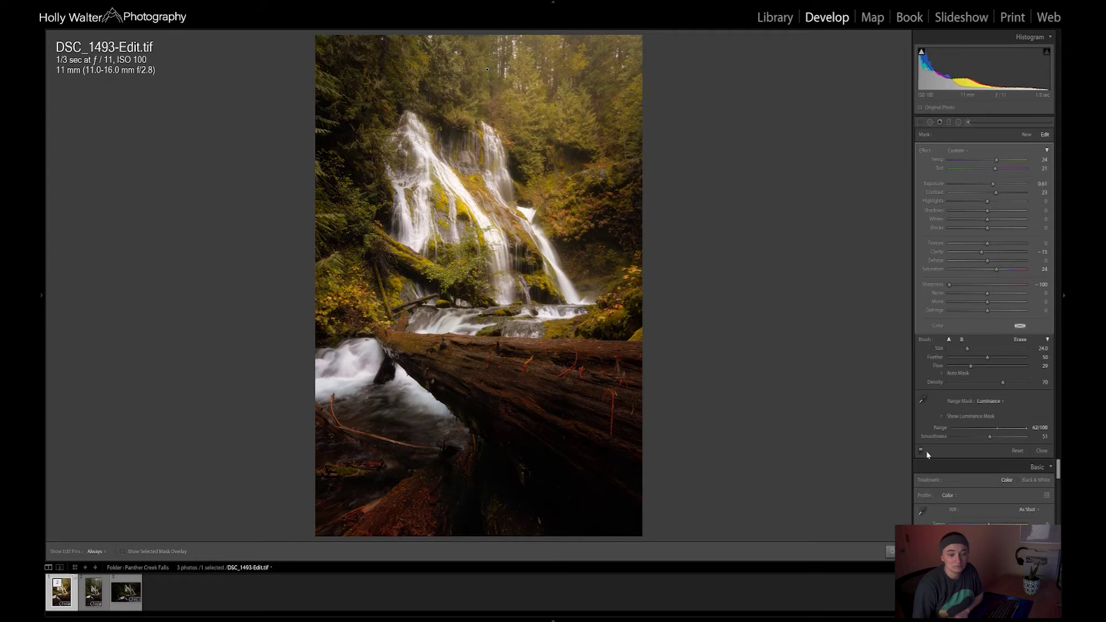
{"action": "left_click", "coordinate": [924, 453]}
{"action": "left_click", "coordinate": [922, 453]}
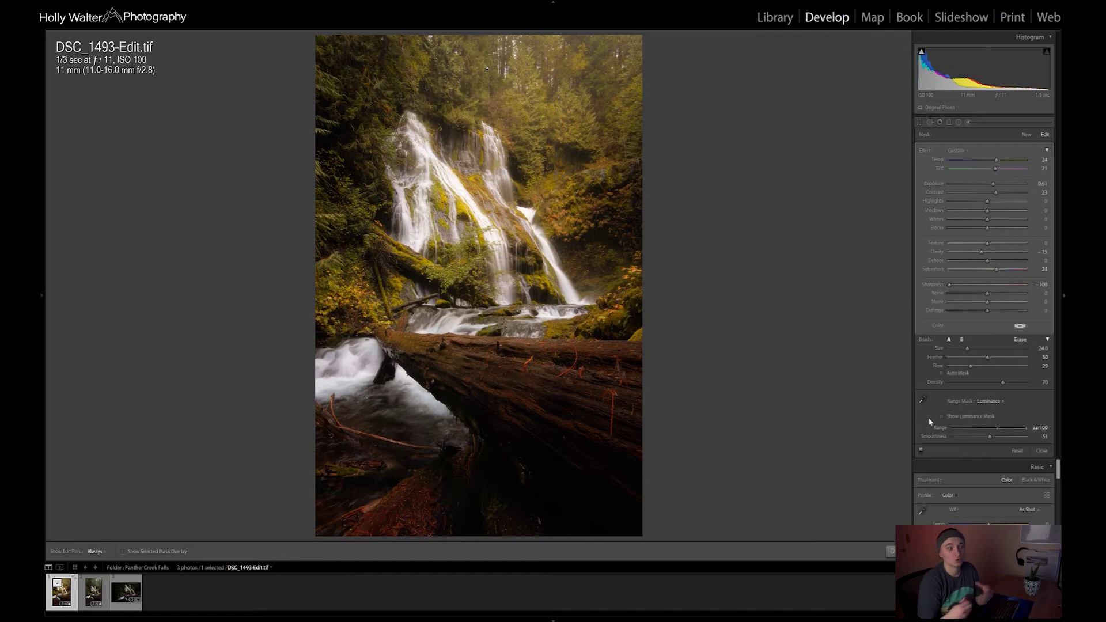
Try a stronger glow with Temp and Tint at 100, higher Exposure and Contrast at 52, and undo the changes
{"action": "left_click_drag", "start_coordinate": [998, 162], "coordinate": [1025, 169]}
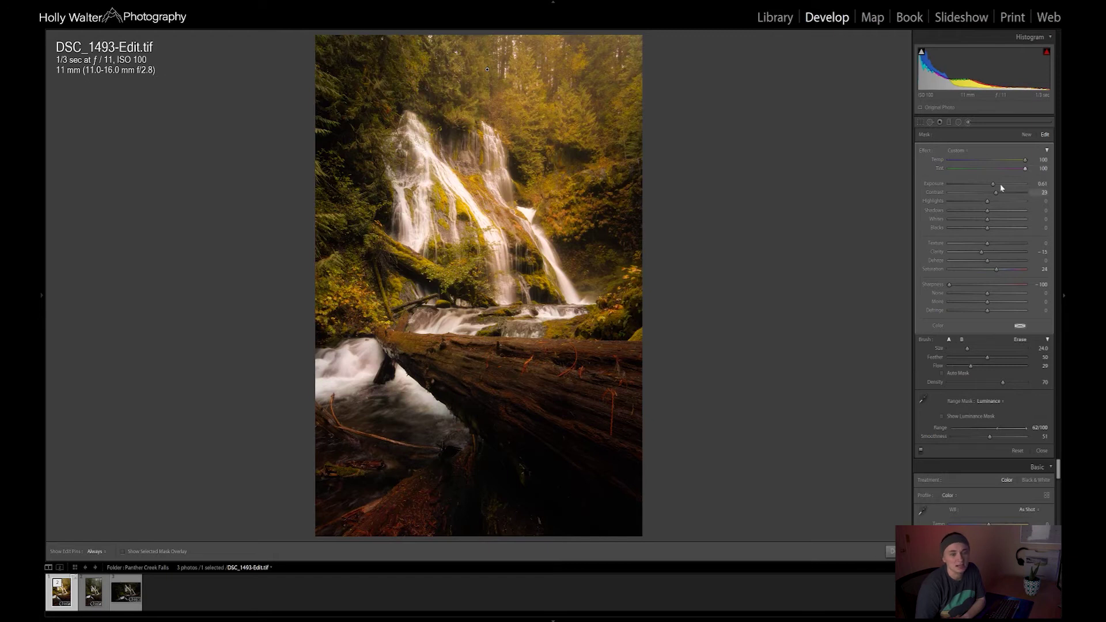
{"action": "left_click_drag", "start_coordinate": [994, 183], "coordinate": [1007, 193]}
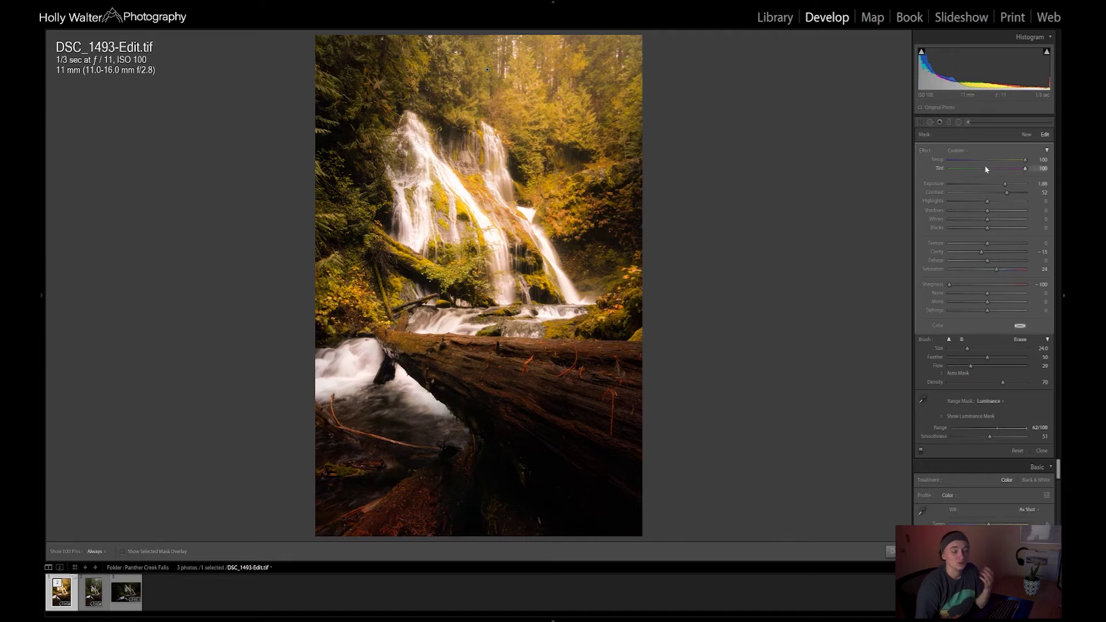
{"action": "key", "text": "ctrl+z"}
{"action": "key", "text": "ctrl+z"}
{"action": "key", "text": "ctrl+z"}
{"action": "key", "text": "ctrl+z"}
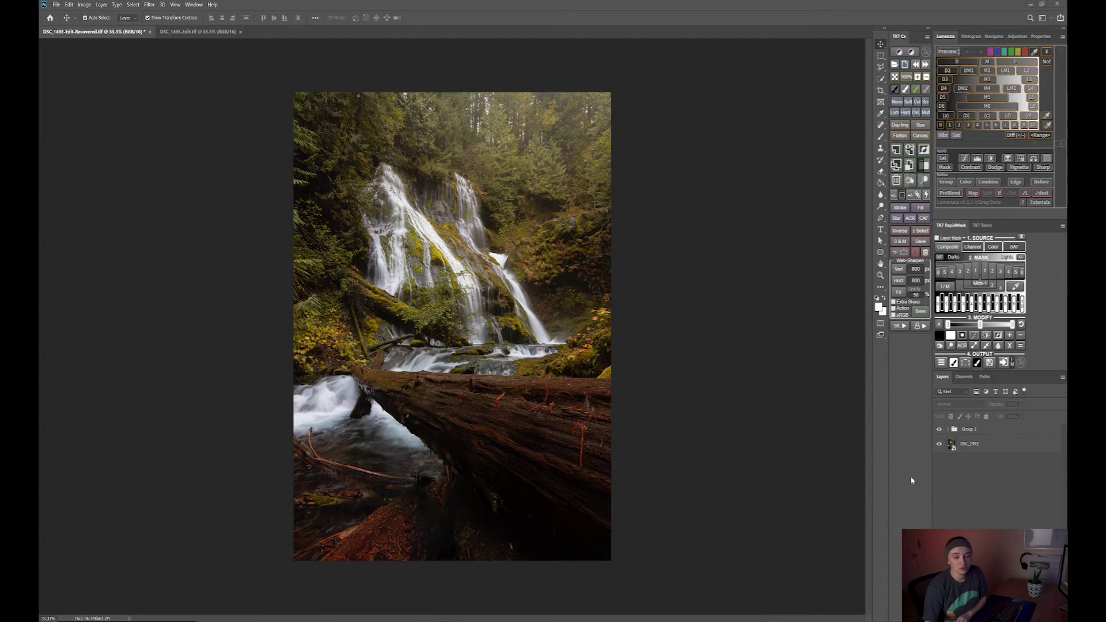
In Photoshop, select Group 1 and stamp all visible layers into a new merged layer above it
{"action": "left_click", "coordinate": [967, 429]}
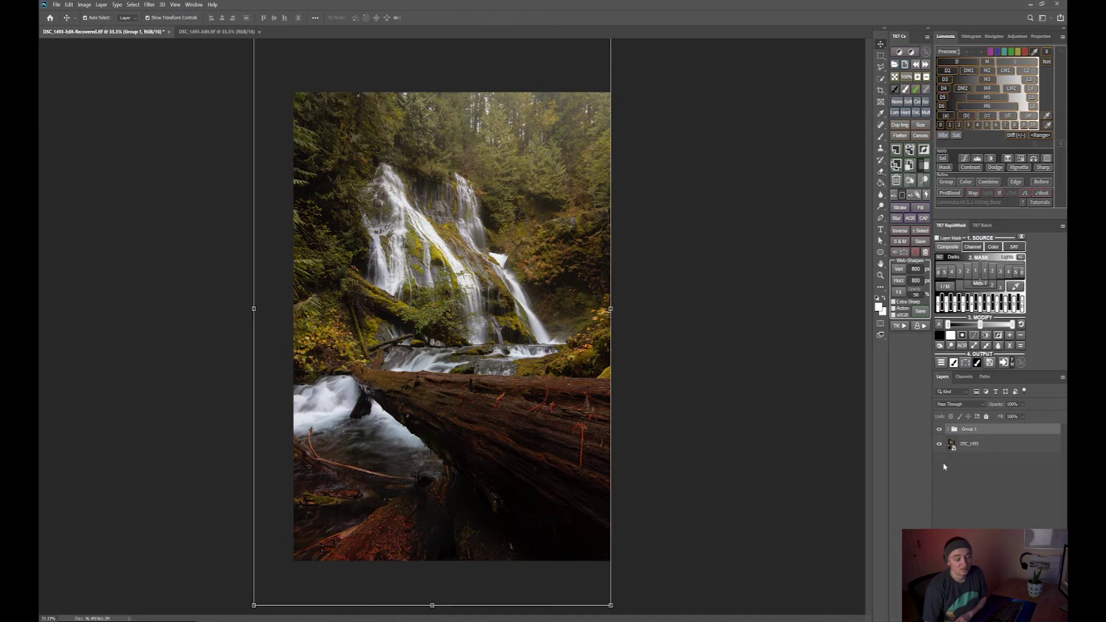
{"action": "left_click", "coordinate": [949, 432]}
{"action": "left_click", "coordinate": [949, 434]}
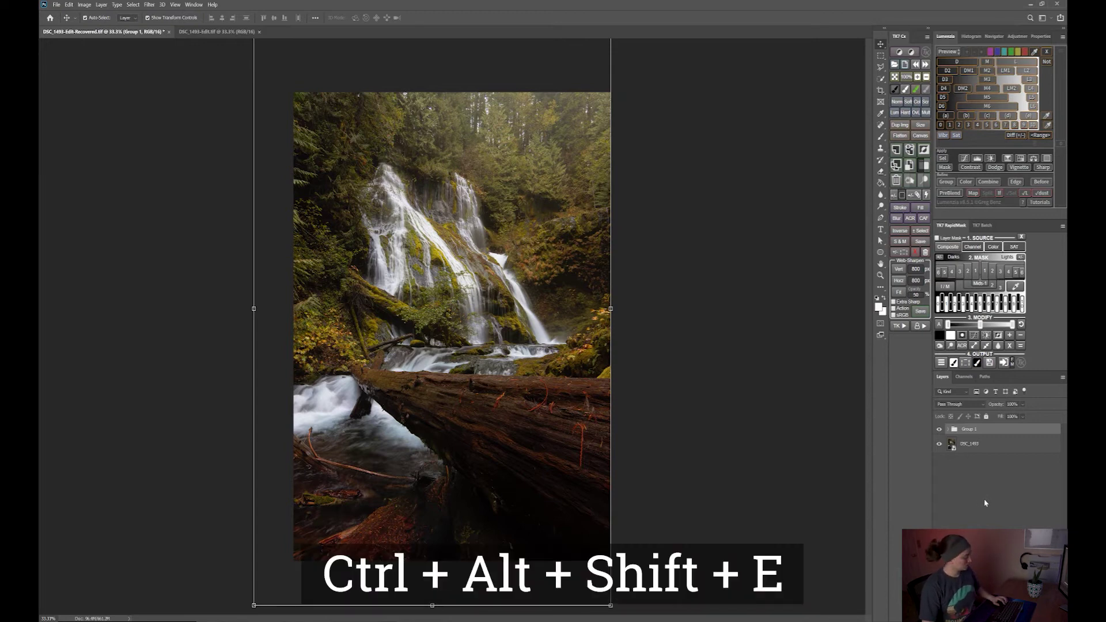
{"action": "key", "text": "ctrl+alt+shift+e"}
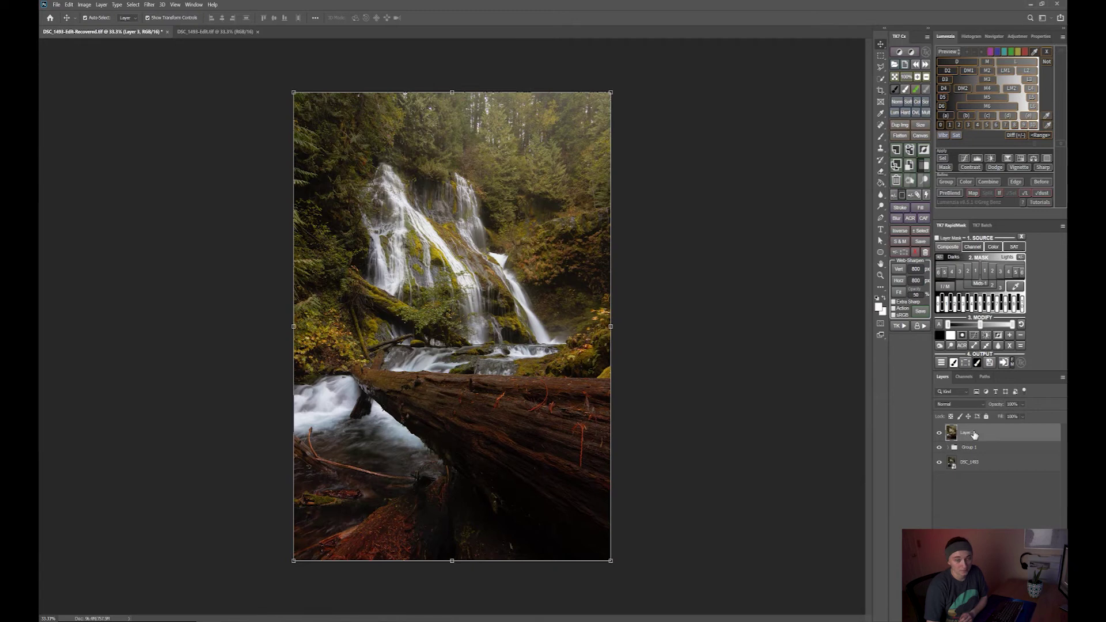
Apply the Camera Raw Filter to the merged layer with Temperature +30, Tint +36, Exposure +0.90, Vibrance +10 and Saturation +15
{"action": "left_click", "coordinate": [147, 5]}
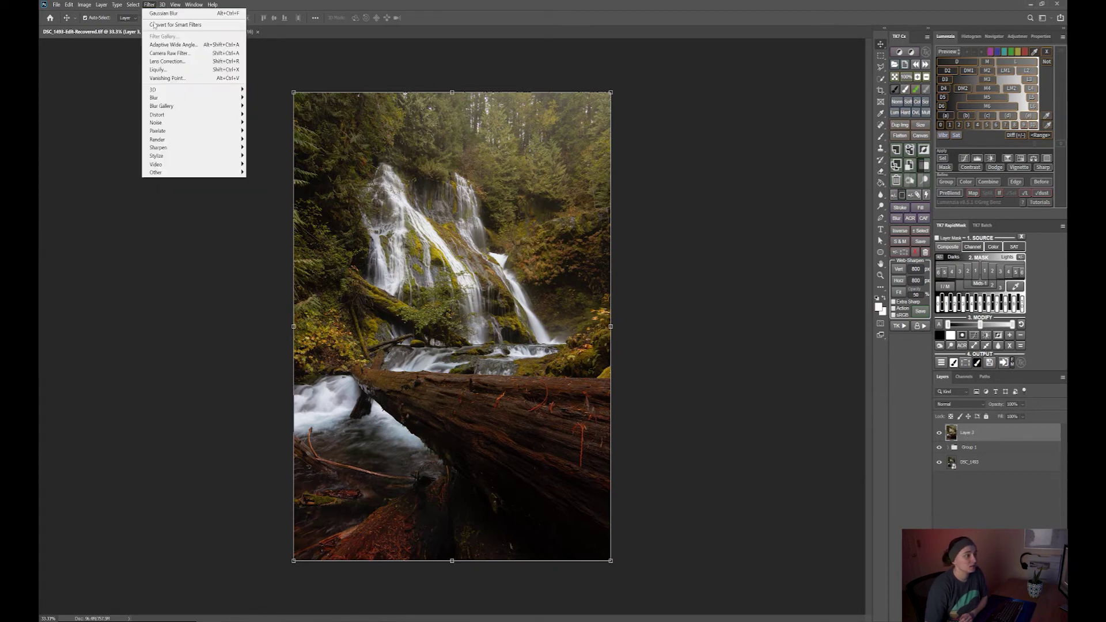
{"action": "left_click", "coordinate": [155, 56]}
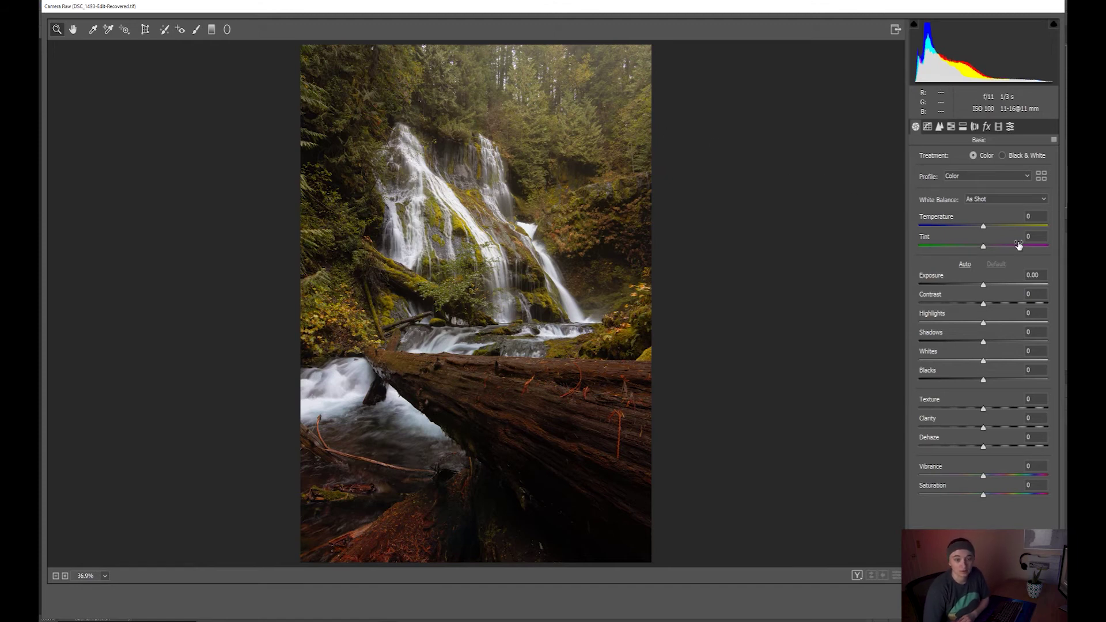
{"action": "left_click_drag", "start_coordinate": [985, 229], "coordinate": [999, 288]}
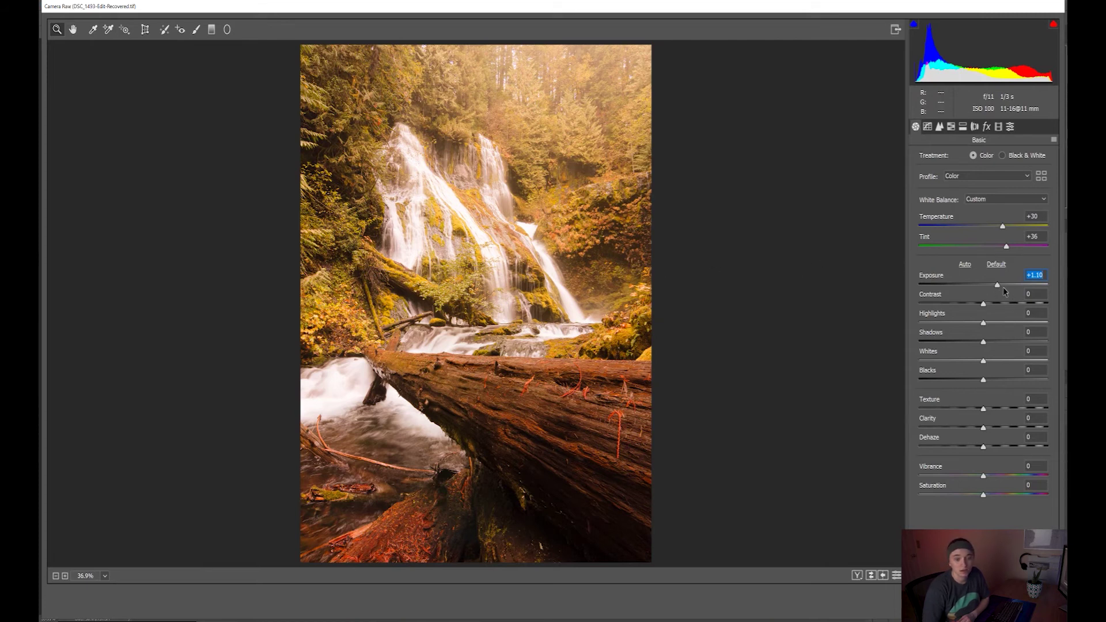
{"action": "left_click_drag", "start_coordinate": [1006, 292], "coordinate": [1003, 293]}
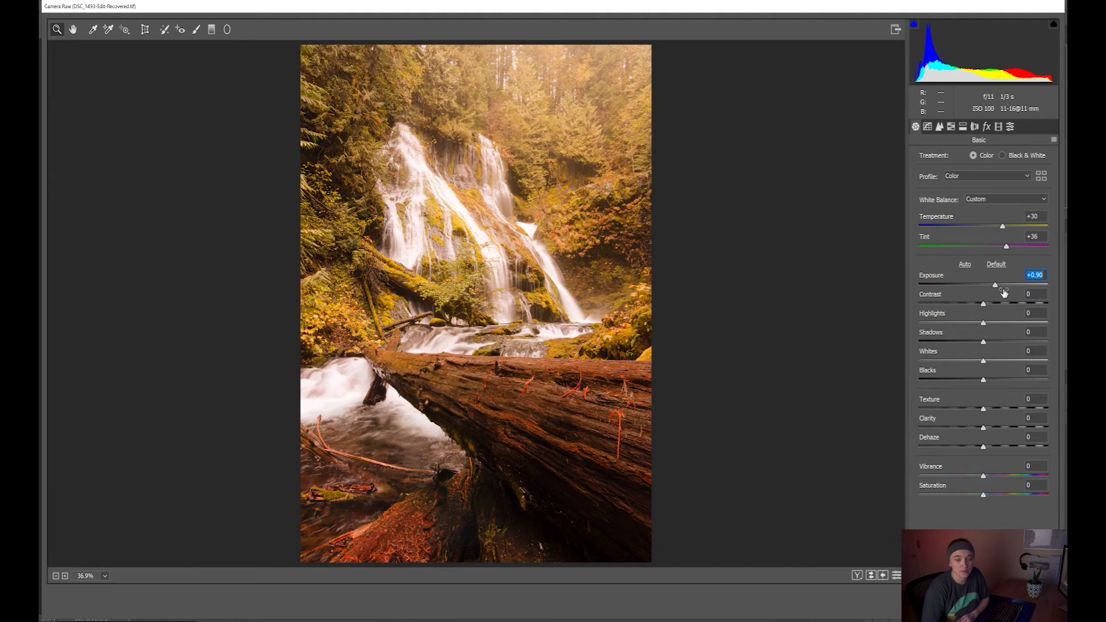
{"action": "left_click_drag", "start_coordinate": [985, 476], "coordinate": [994, 499]}
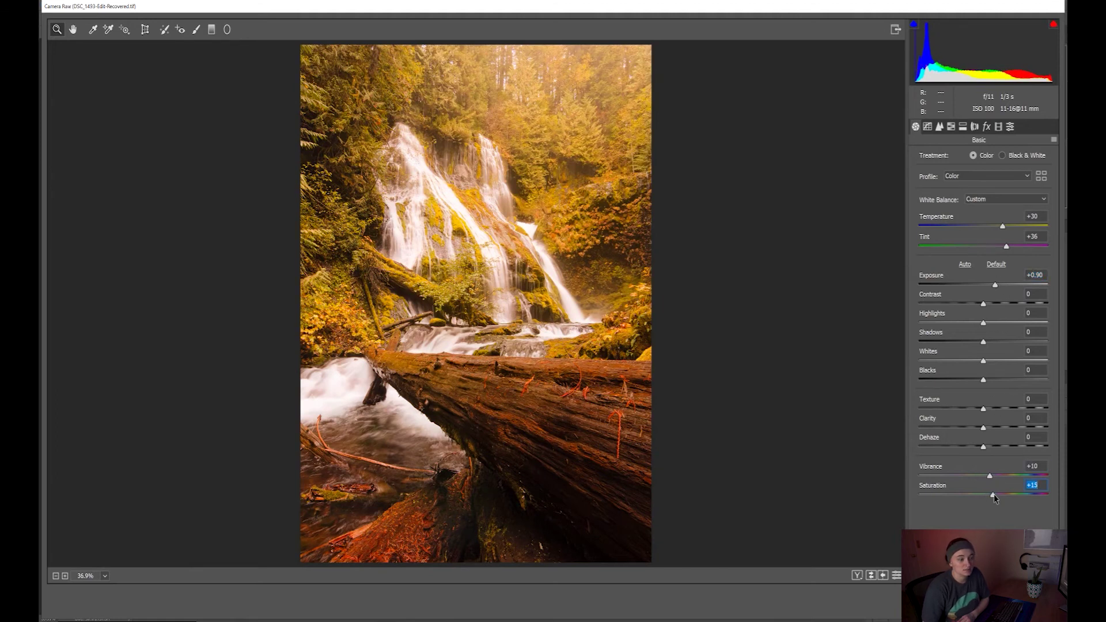
{"action": "left_click", "coordinate": [1038, 602]}
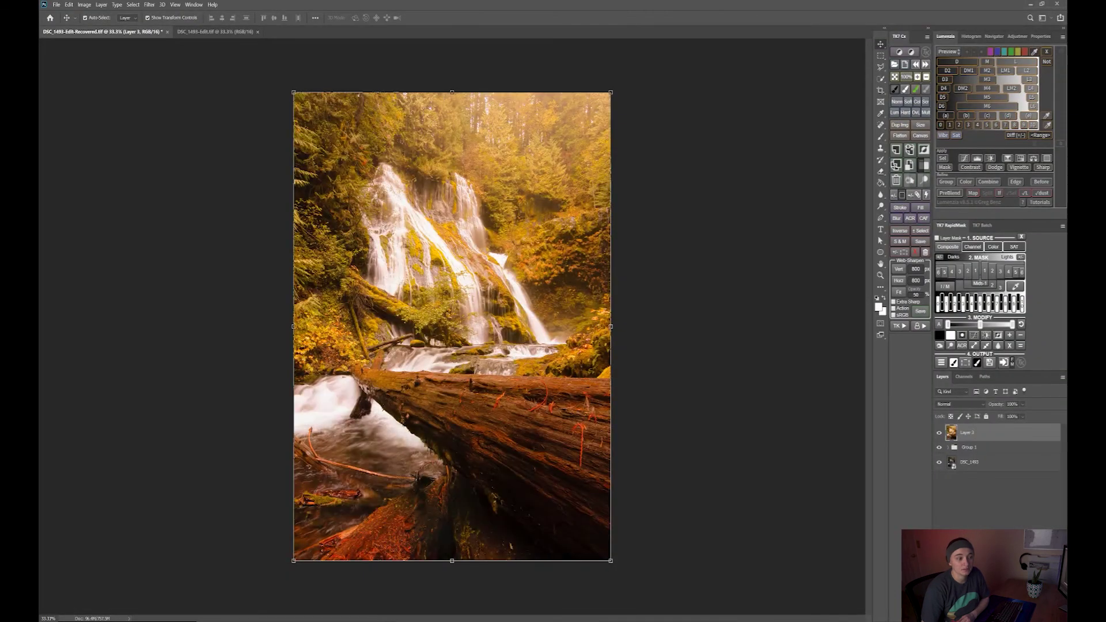
Apply a Gaussian Blur with a radius of about 23 pixels to the warmed merged layer
{"action": "left_click", "coordinate": [147, 5]}
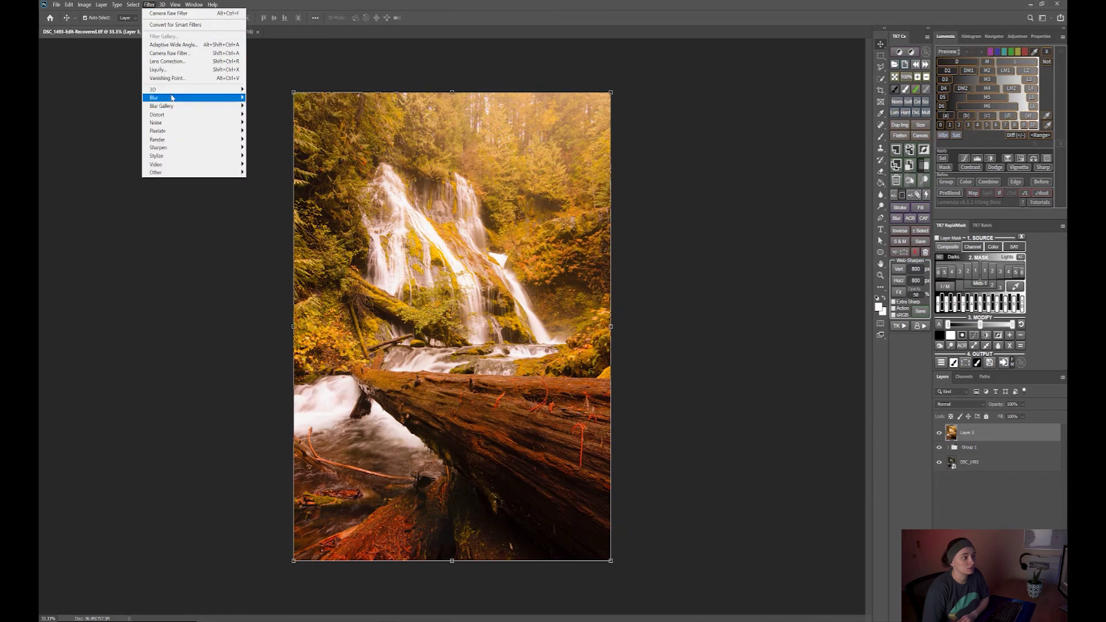
{"action": "mouse_move", "coordinate": [171, 98]}
{"action": "left_click", "coordinate": [269, 132]}
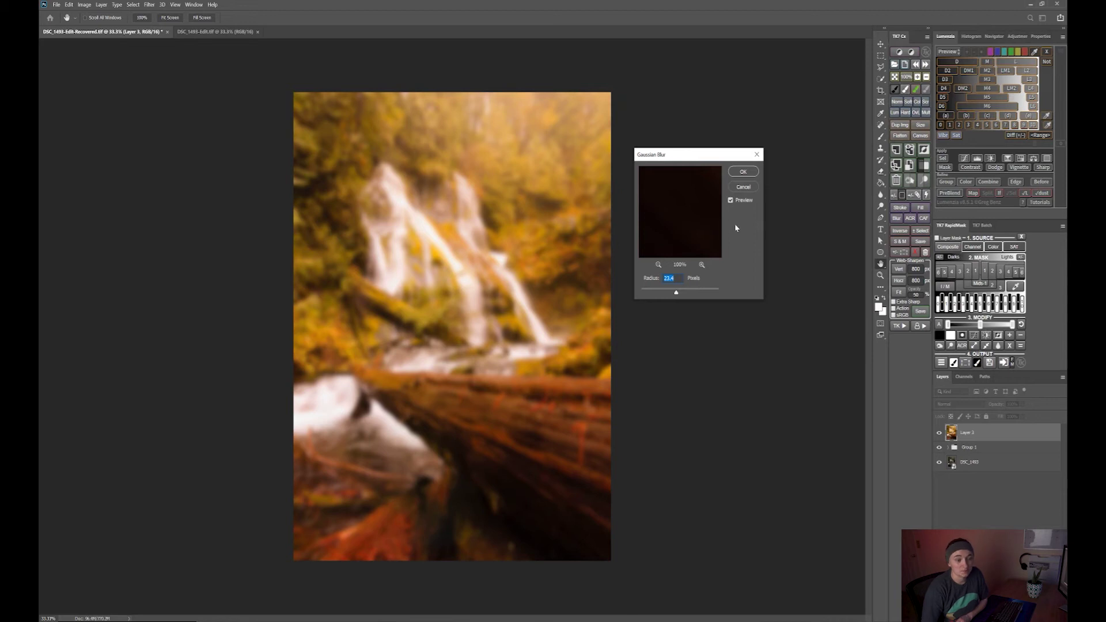
{"action": "left_click", "coordinate": [744, 173]}
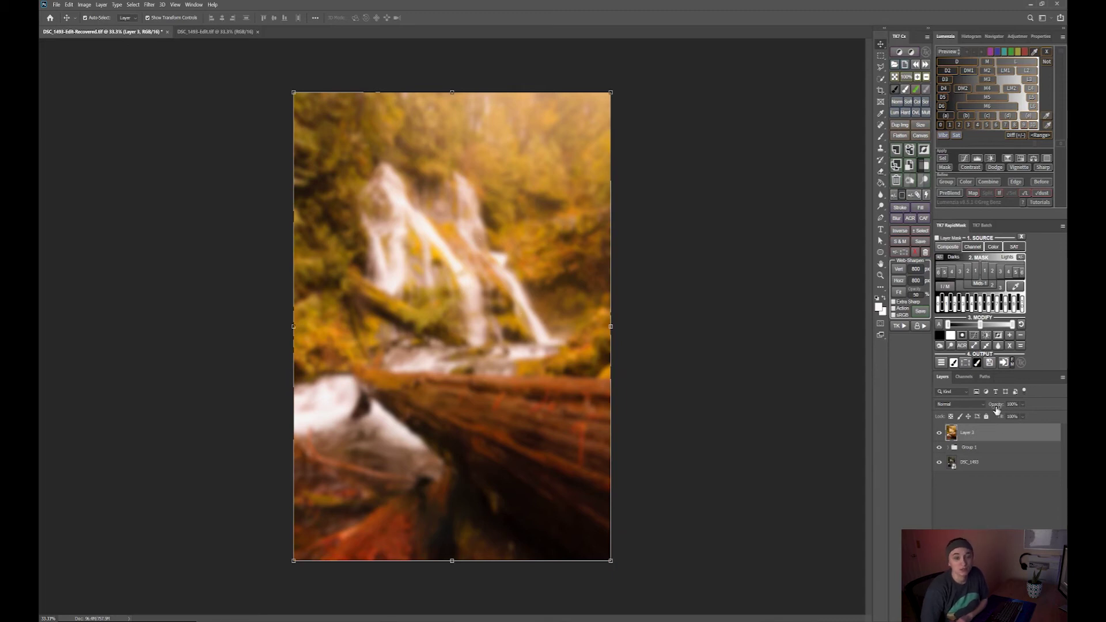
Lower the blurred layer's opacity to 0% and raise it to roughly 25% for a subtle glow
{"action": "left_click_drag", "start_coordinate": [996, 405], "coordinate": [741, 420]}
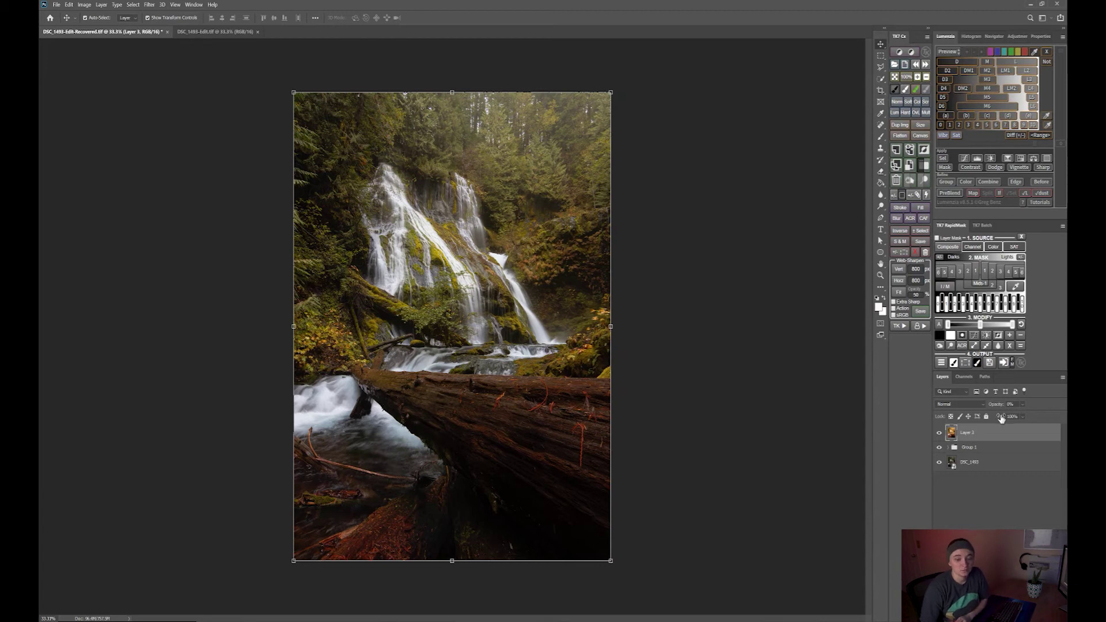
{"action": "left_click_drag", "start_coordinate": [996, 406], "coordinate": [1001, 408]}
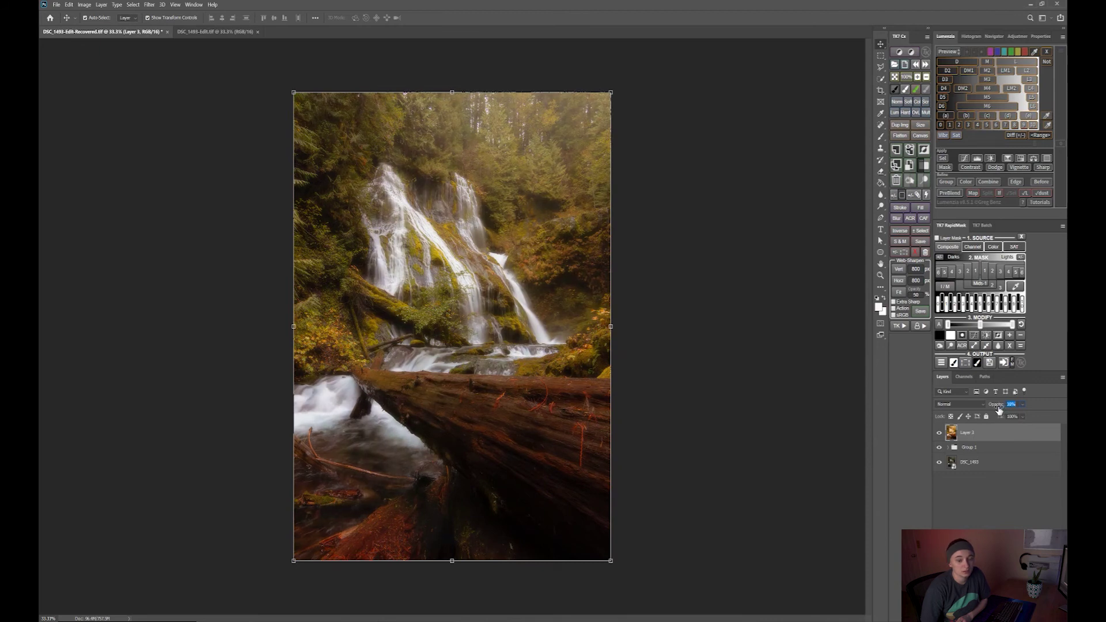
{"action": "left_click_drag", "start_coordinate": [999, 409], "coordinate": [1004, 409]}
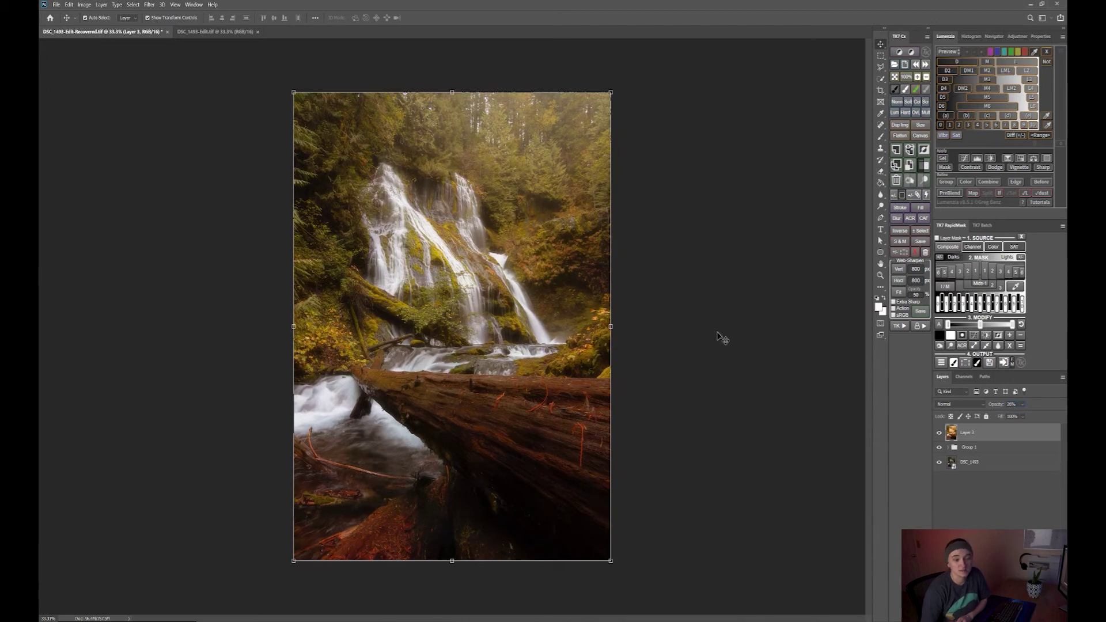
Compare the photo with and without the blurred glow layer
{"action": "left_click", "coordinate": [939, 433]}
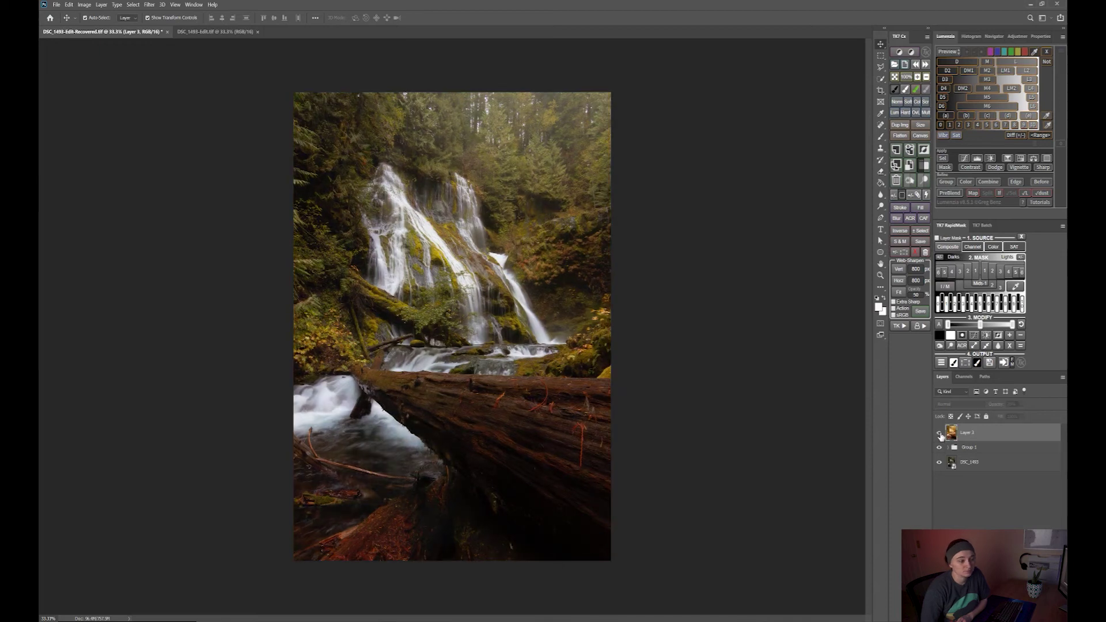
{"action": "left_click", "coordinate": [939, 434]}
{"action": "left_click", "coordinate": [939, 433]}
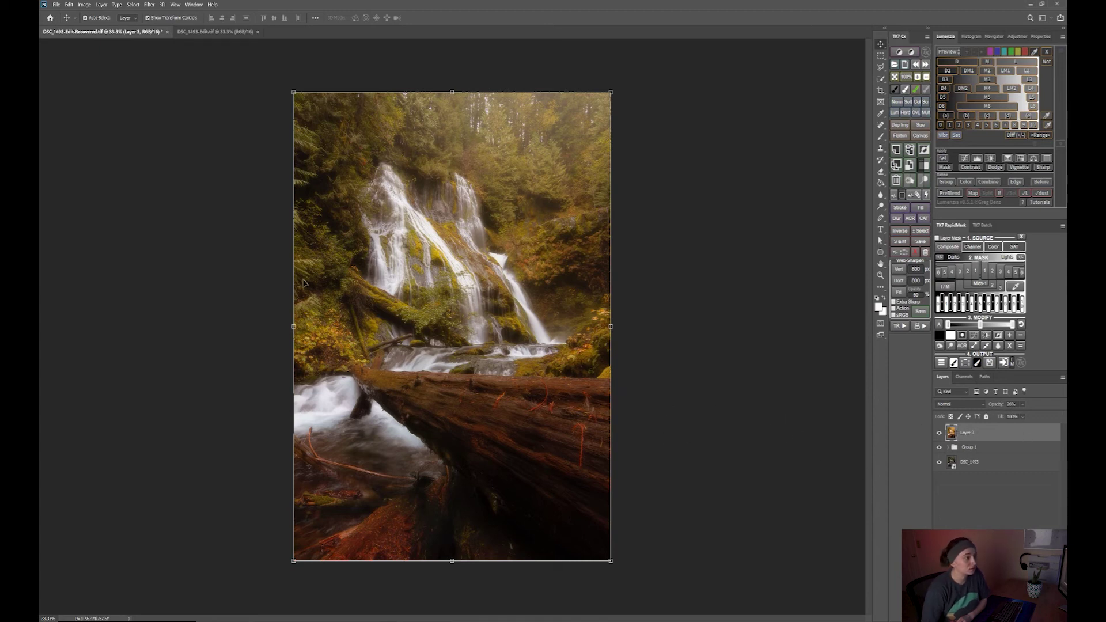
Apply a Levels adjustment to the glow layer with the white input level at 245 and the midtones at 0.56
{"action": "left_click", "coordinate": [85, 5]}
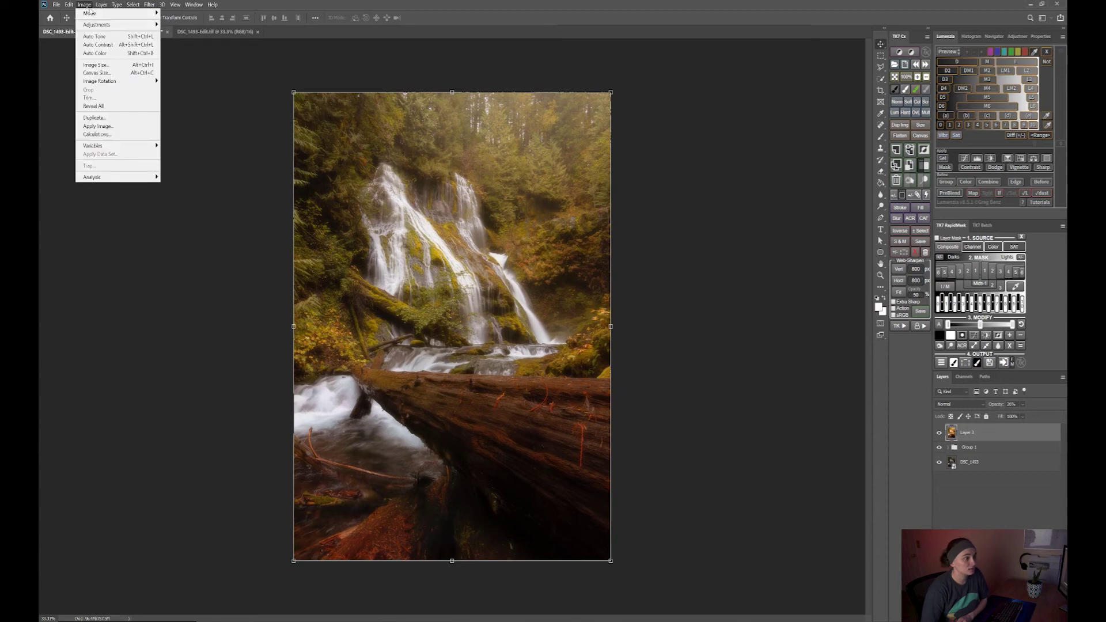
{"action": "left_click", "coordinate": [97, 6]}
{"action": "left_click", "coordinate": [86, 5]}
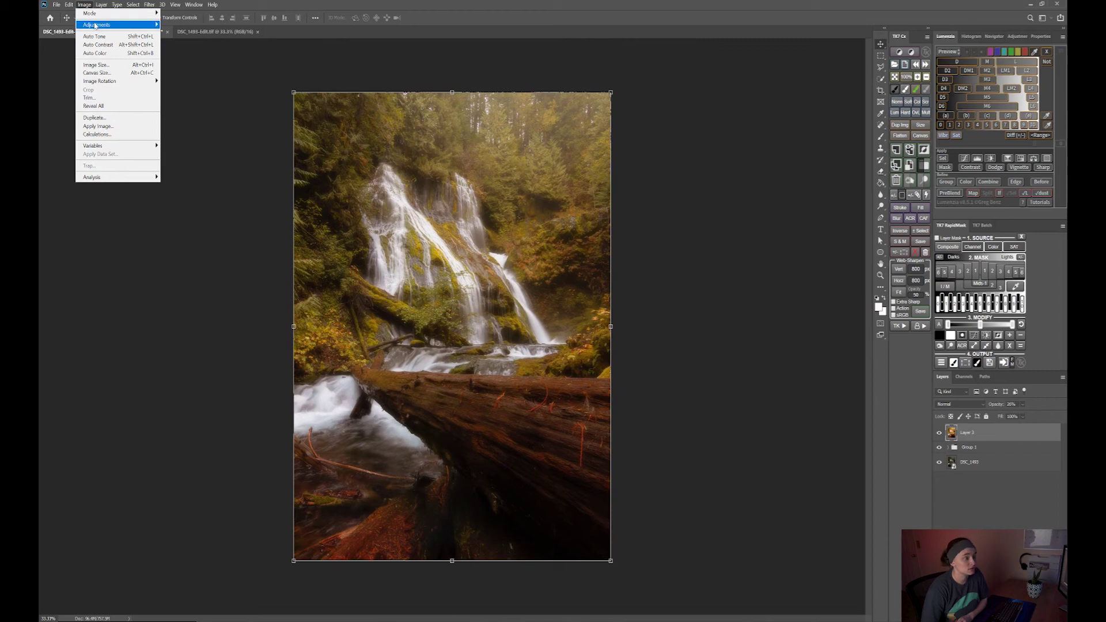
{"action": "mouse_move", "coordinate": [144, 24]}
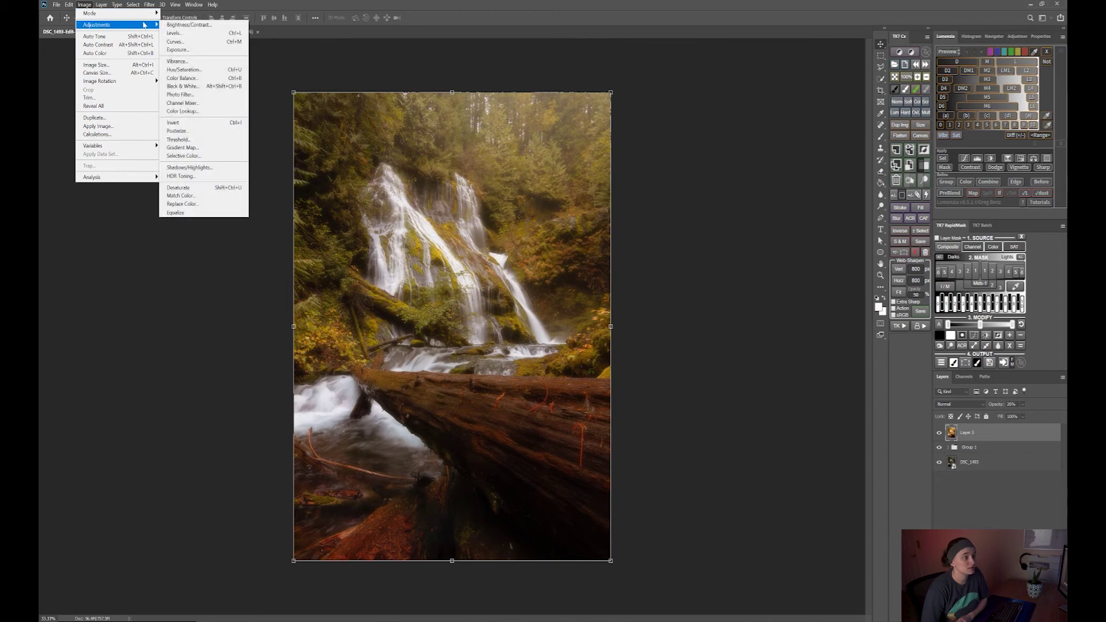
{"action": "left_click", "coordinate": [171, 34]}
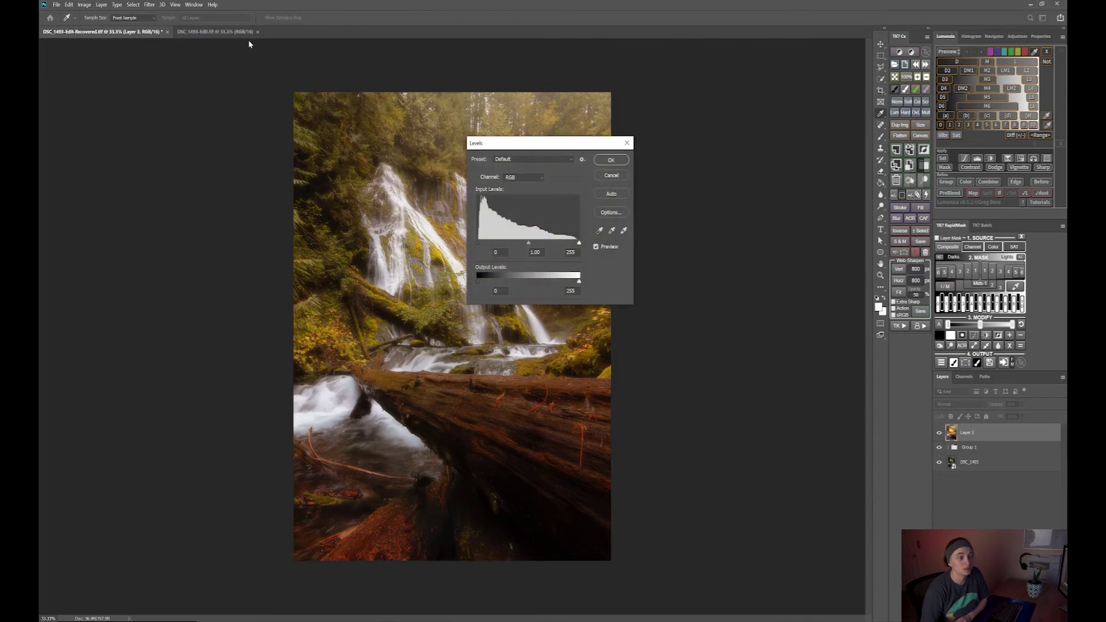
{"action": "left_click_drag", "start_coordinate": [555, 148], "coordinate": [765, 91]}
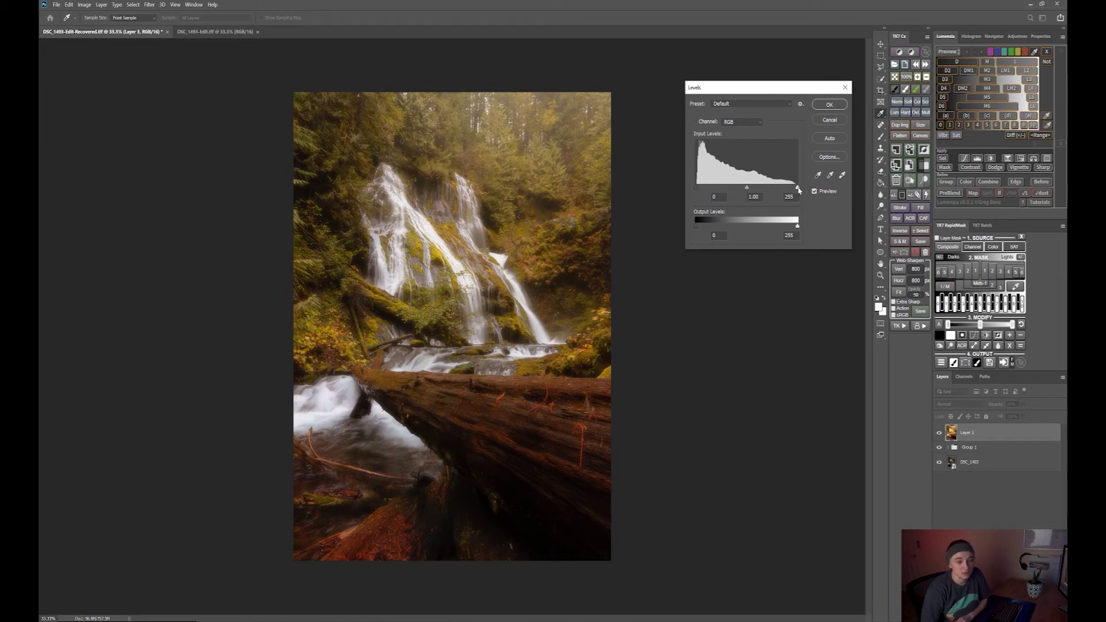
{"action": "left_click_drag", "start_coordinate": [797, 189], "coordinate": [795, 188]}
{"action": "left_click_drag", "start_coordinate": [789, 189], "coordinate": [795, 191]}
{"action": "left_click_drag", "start_coordinate": [747, 191], "coordinate": [760, 190]}
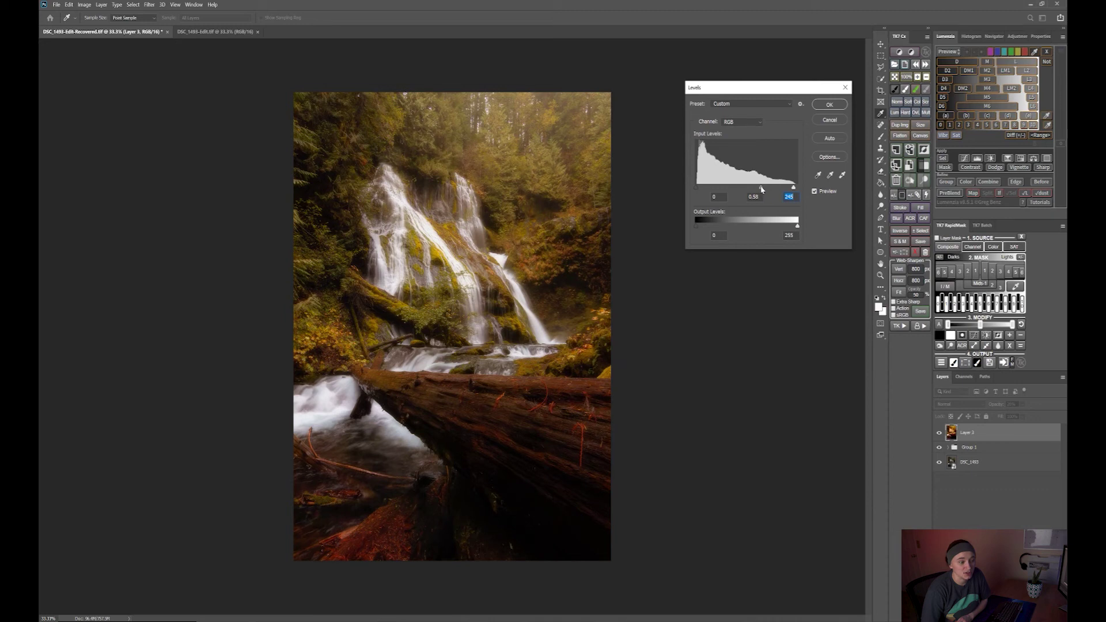
{"action": "left_click", "coordinate": [762, 189]}
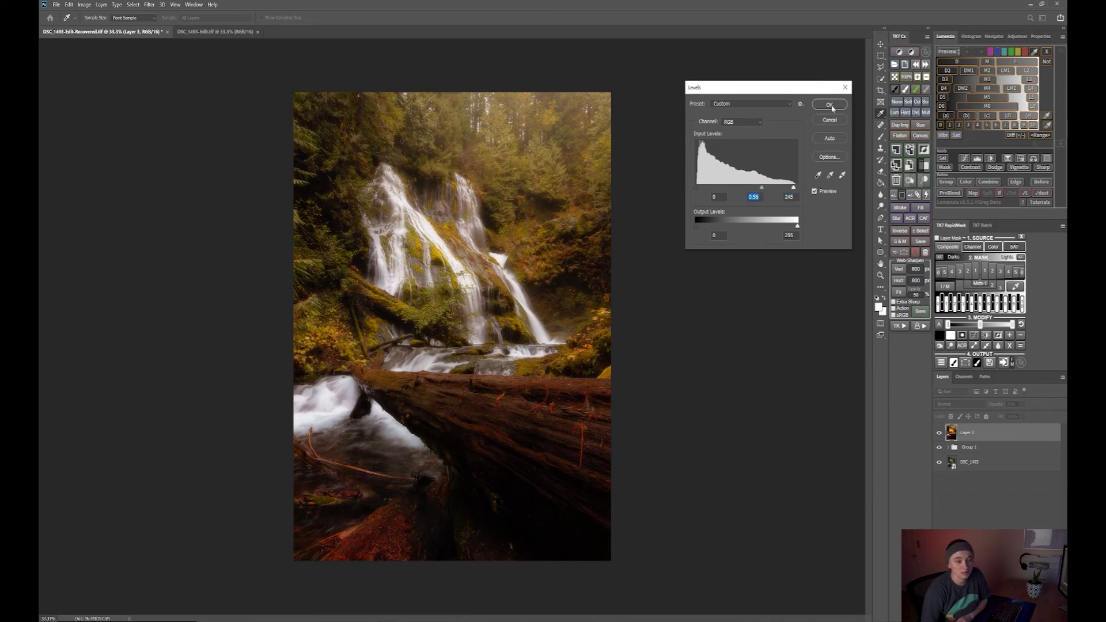
{"action": "left_click", "coordinate": [829, 105]}
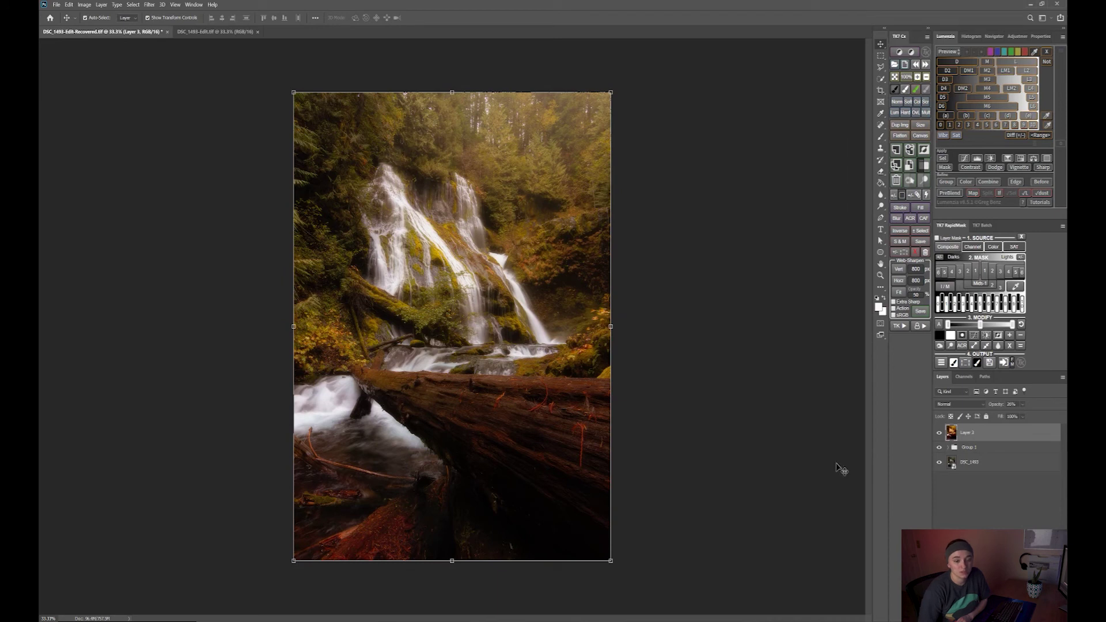
Toggle the glow layer's visibility to judge the photo before and after the Levels adjustment
{"action": "left_click", "coordinate": [939, 433]}
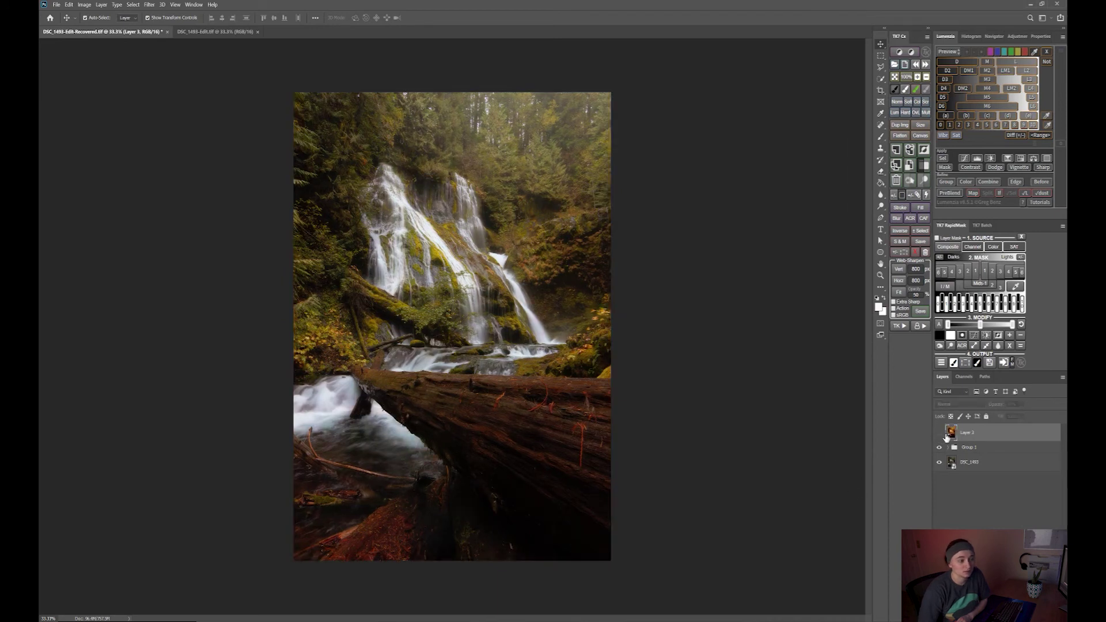
{"action": "left_click", "coordinate": [939, 434]}
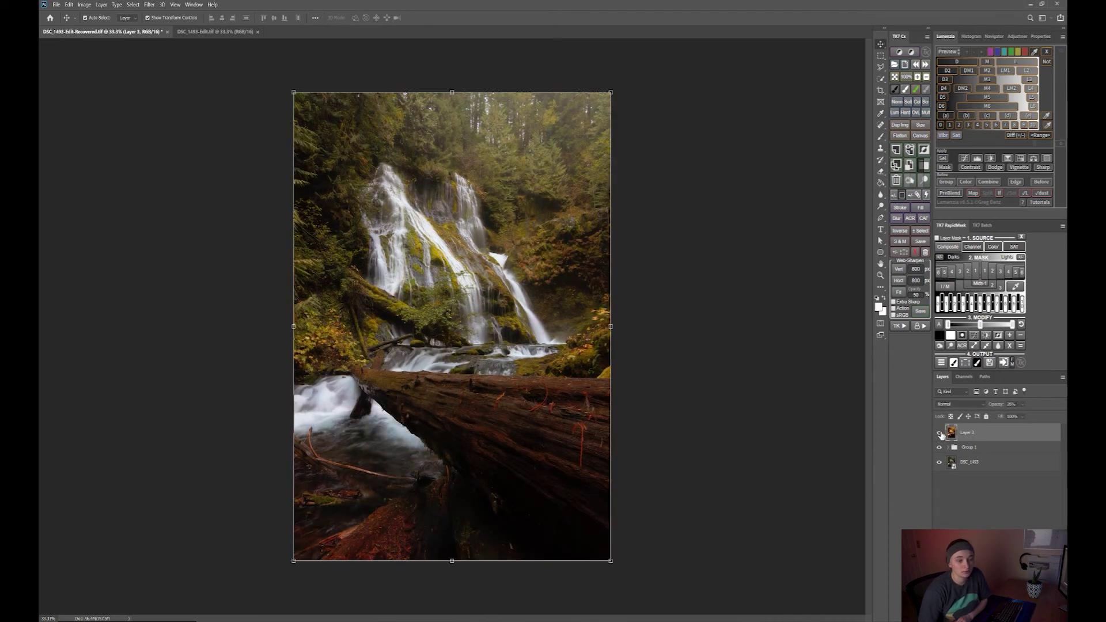
{"action": "left_click", "coordinate": [939, 433]}
{"action": "left_click", "coordinate": [939, 434]}
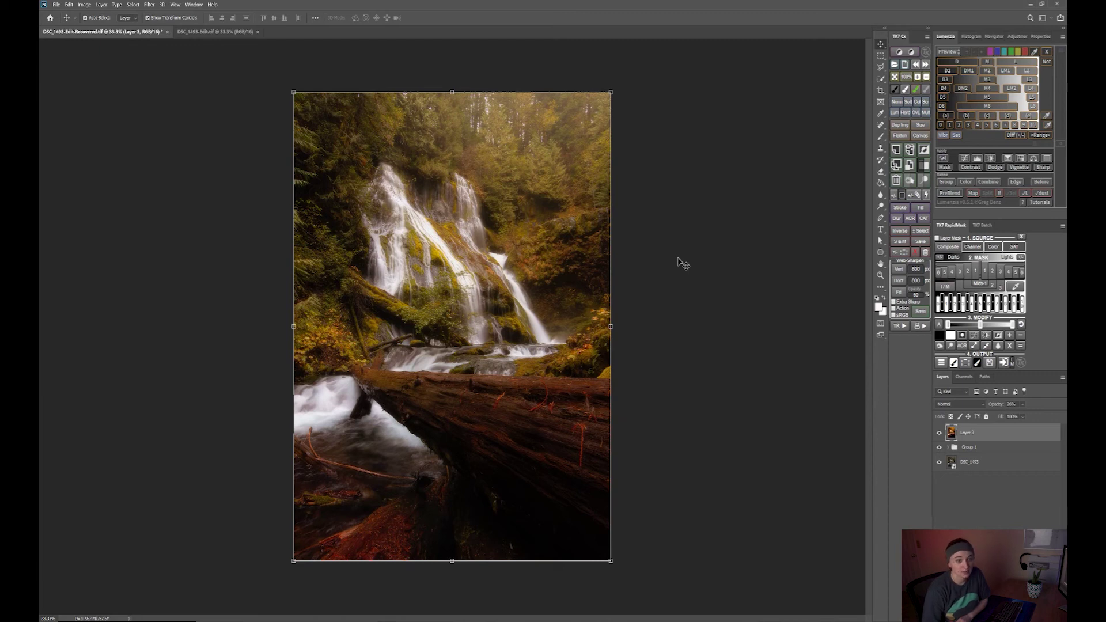
In the DSC_1493-Edit.tif document, select Group 1 and stamp all visible layers into a new merged layer above it
{"action": "left_click", "coordinate": [214, 32]}
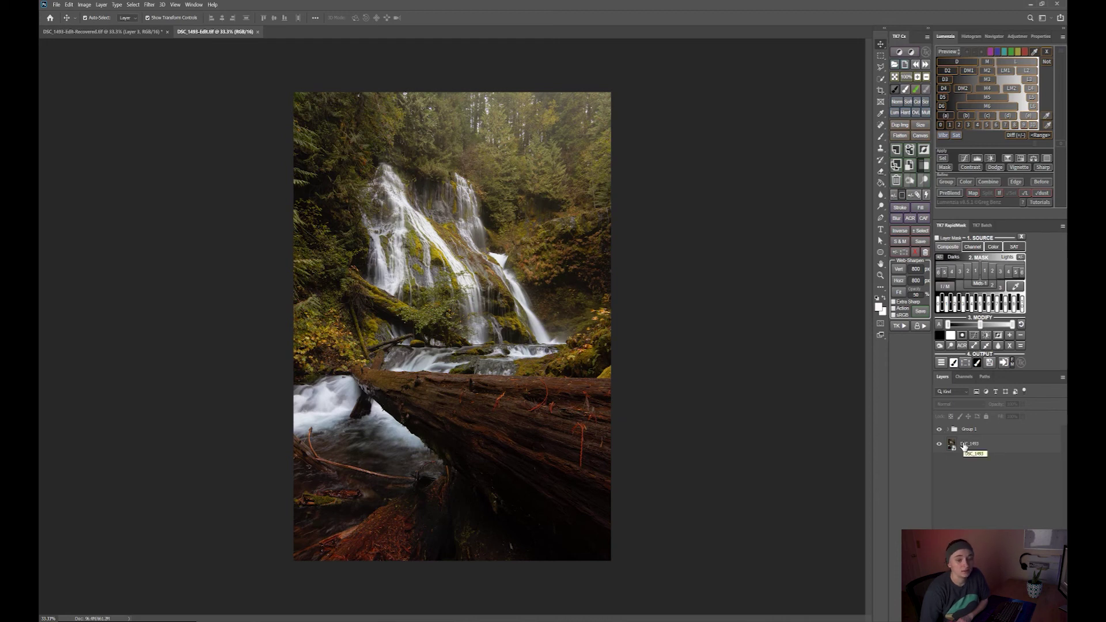
{"action": "left_click", "coordinate": [971, 429]}
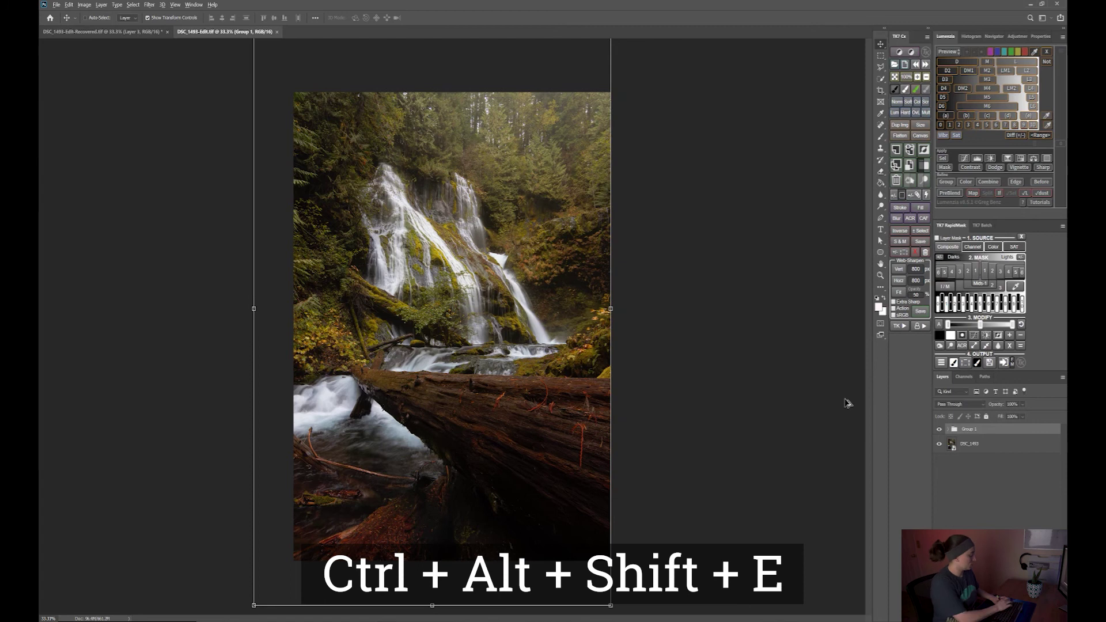
{"action": "key", "text": "ctrl+alt+shift+e"}
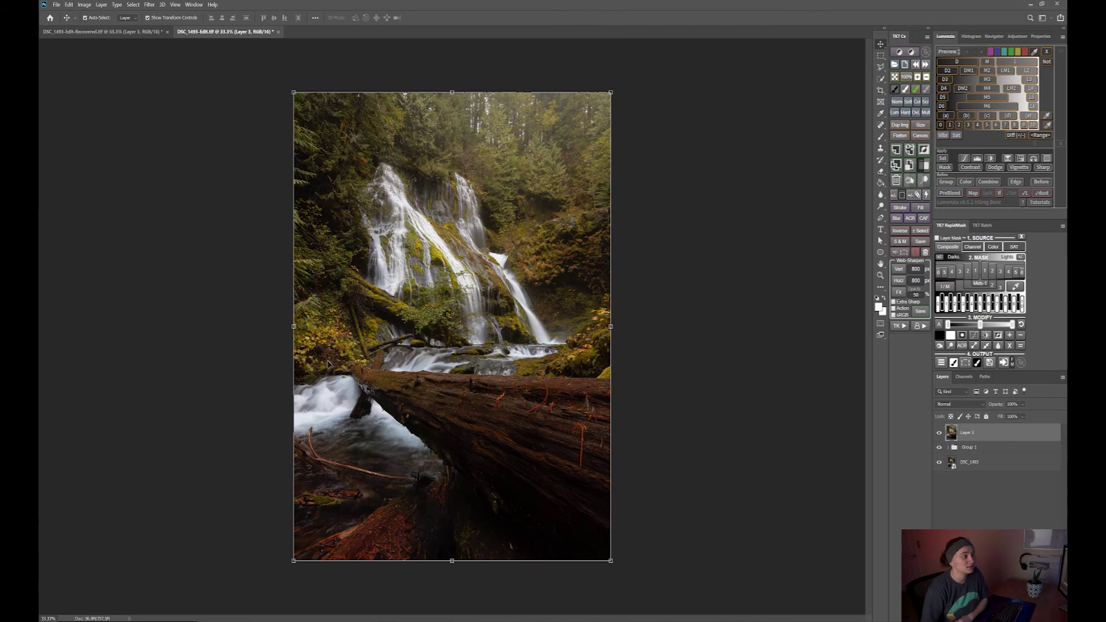
Apply the Camera Raw Filter to the new merged layer with Temperature +14, Tint +21, and increased Exposure, Vibrance and Saturation
{"action": "left_click", "coordinate": [147, 5]}
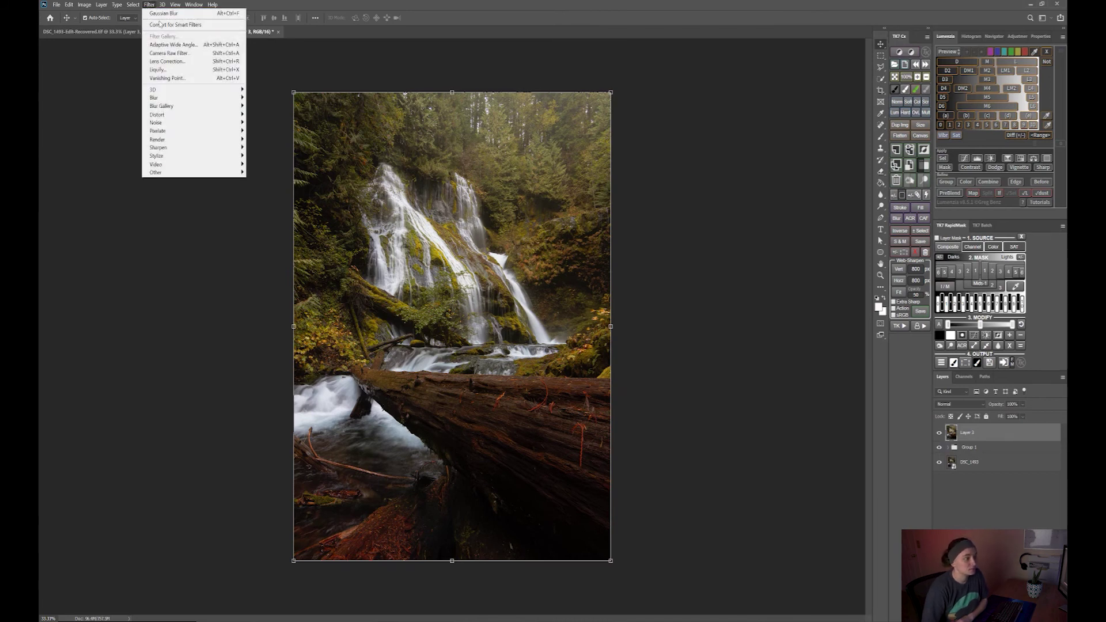
{"action": "left_click", "coordinate": [167, 54]}
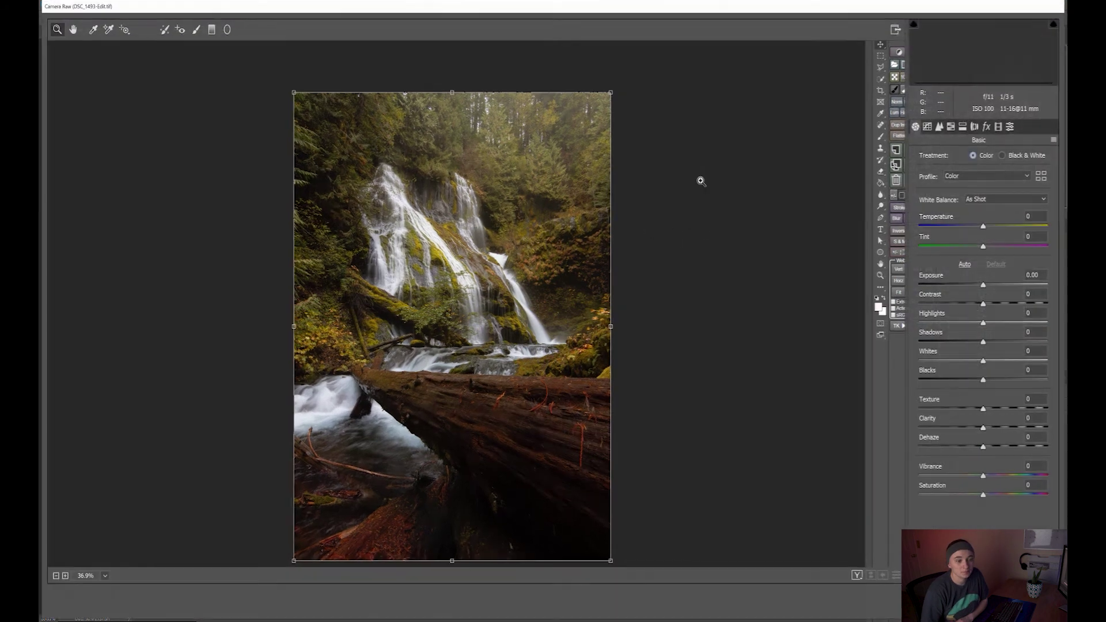
{"action": "left_click_drag", "start_coordinate": [987, 231], "coordinate": [998, 249]}
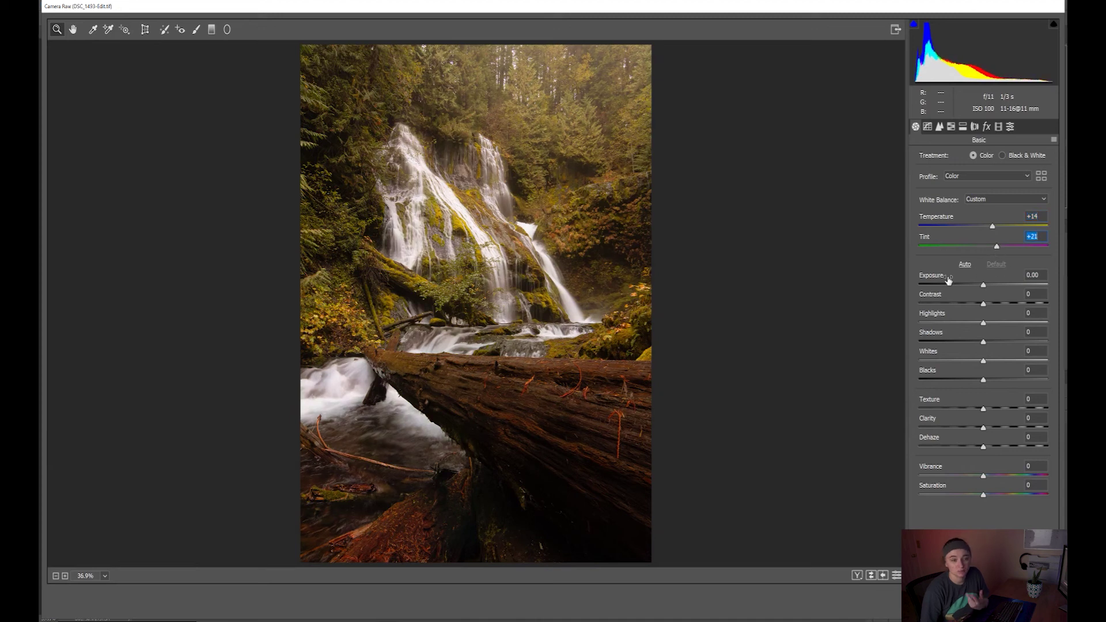
{"action": "left_click_drag", "start_coordinate": [984, 286], "coordinate": [997, 305]}
{"action": "left_click_drag", "start_coordinate": [983, 476], "coordinate": [1003, 500]}
{"action": "key", "text": "Return"}
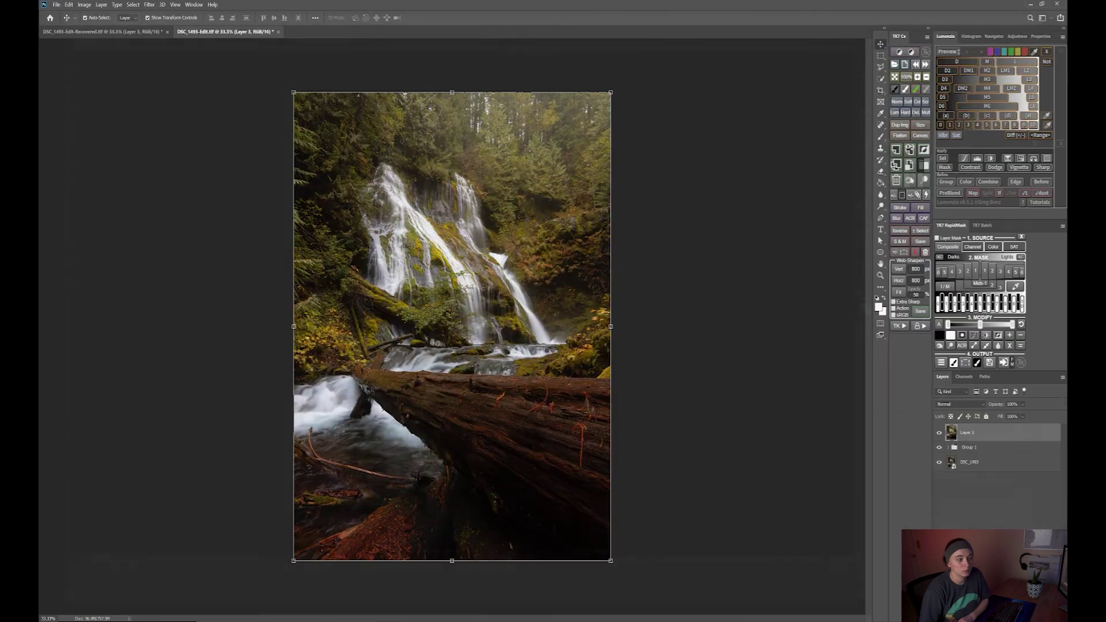
Apply a Gaussian Blur with a radius of 22.4 pixels to the warmed merged layer
{"action": "left_click", "coordinate": [153, 5]}
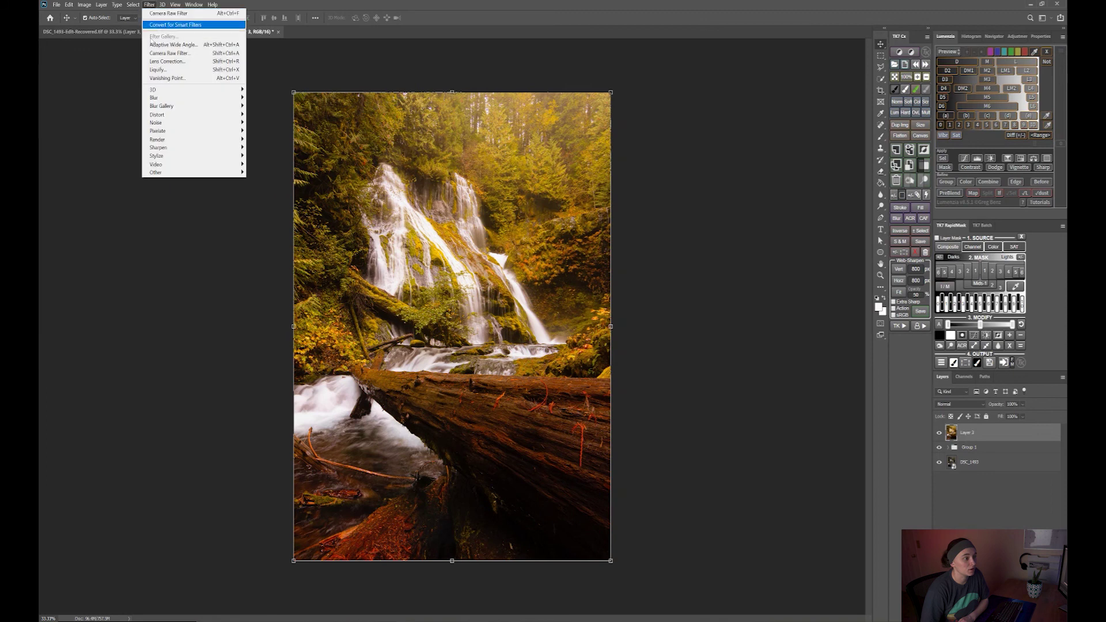
{"action": "mouse_move", "coordinate": [168, 99]}
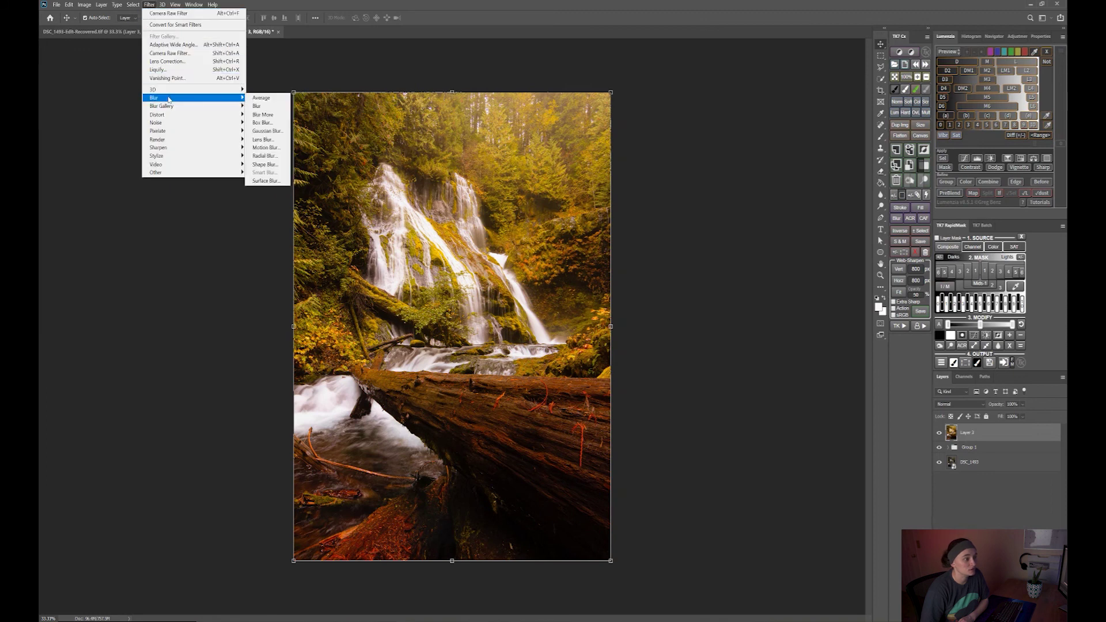
{"action": "left_click", "coordinate": [266, 130]}
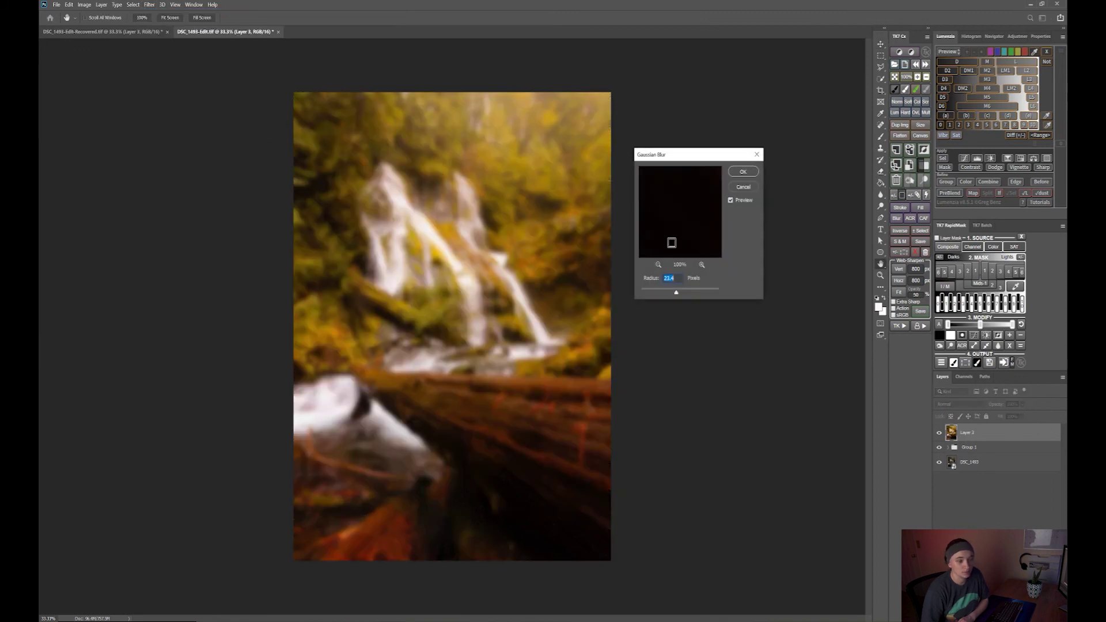
{"action": "left_click", "coordinate": [743, 172]}
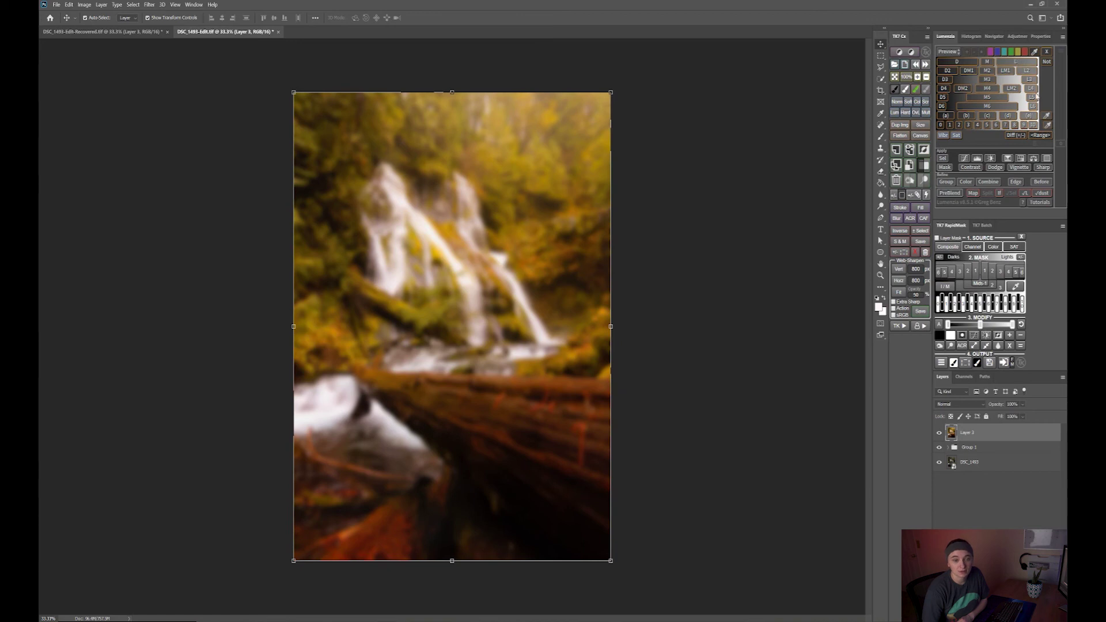
Add a Lumenzia L (lights) luminosity mask to the blurred layer and lower its opacity to about 20%
{"action": "left_click", "coordinate": [1016, 62]}
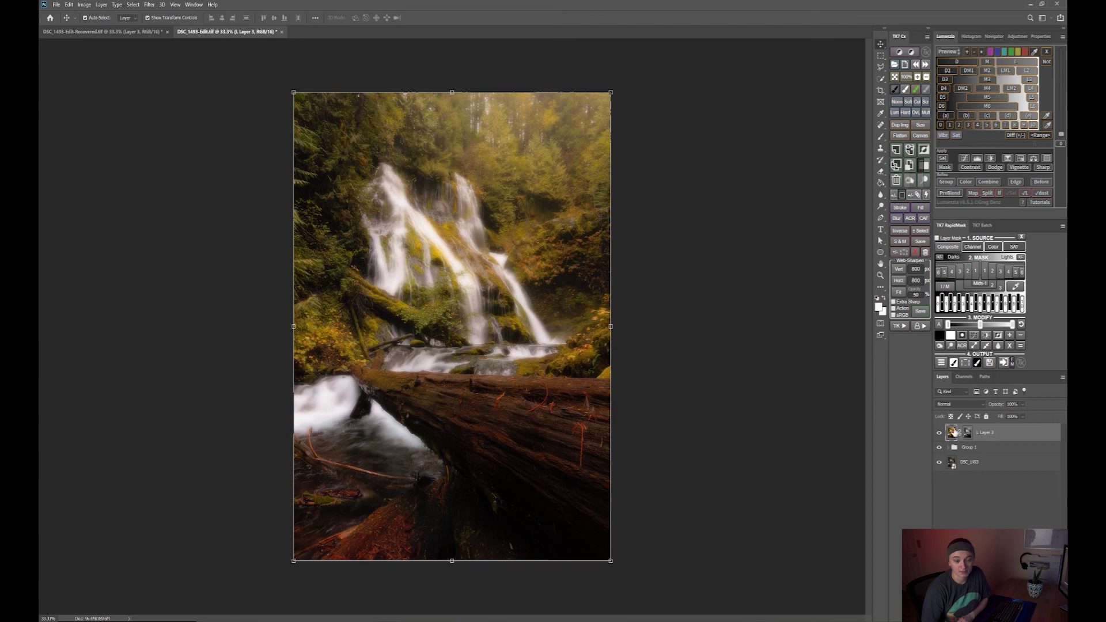
{"action": "left_click_drag", "start_coordinate": [993, 404], "coordinate": [906, 408]}
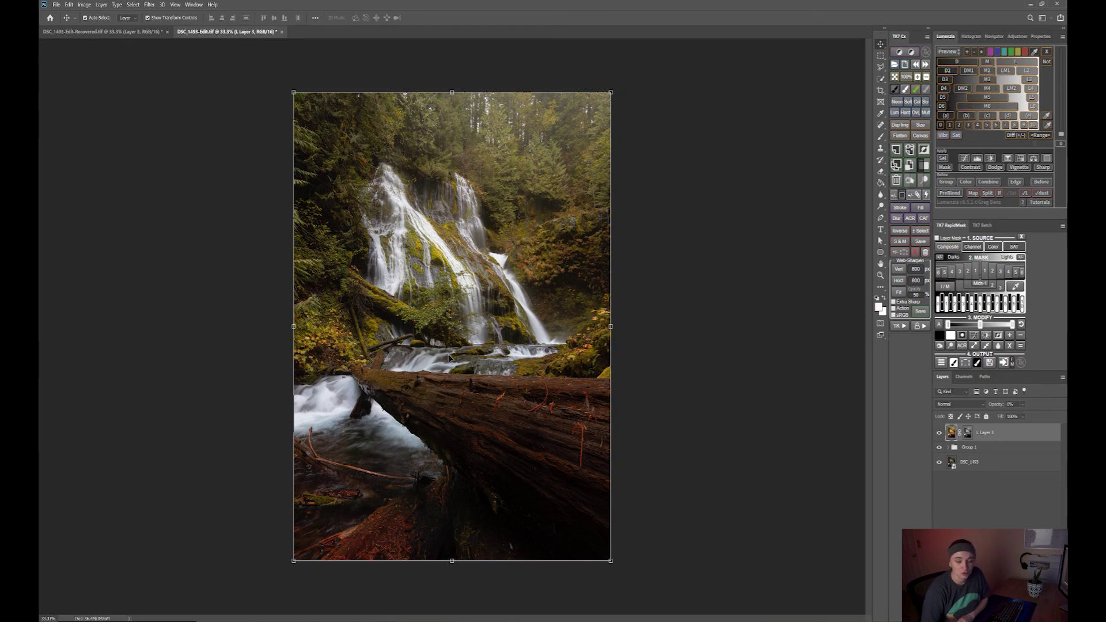
{"action": "left_click_drag", "start_coordinate": [996, 406], "coordinate": [1009, 408]}
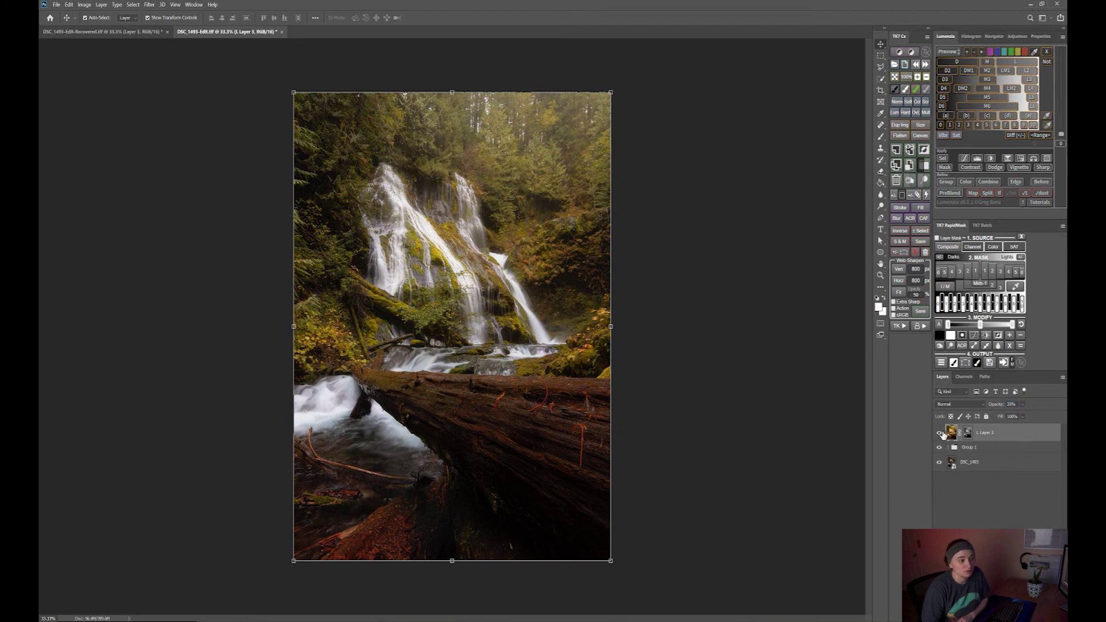
Toggle the masked blur layer's visibility off and on to compare the photo with and without the glow
{"action": "left_click", "coordinate": [941, 433]}
{"action": "left_click", "coordinate": [941, 434]}
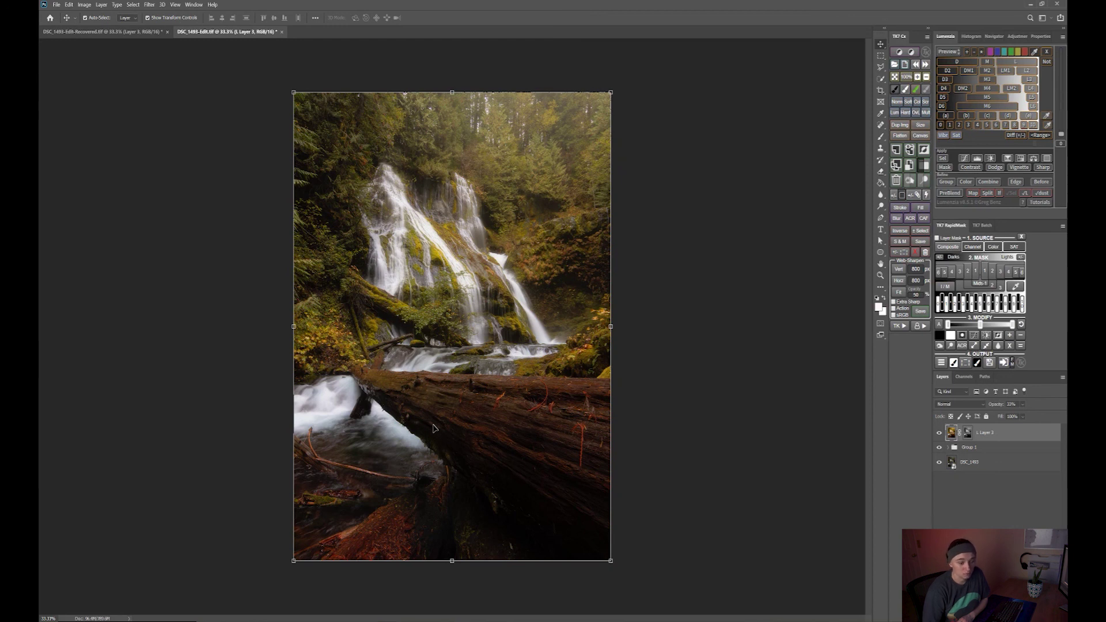
{"action": "left_click", "coordinate": [940, 436]}
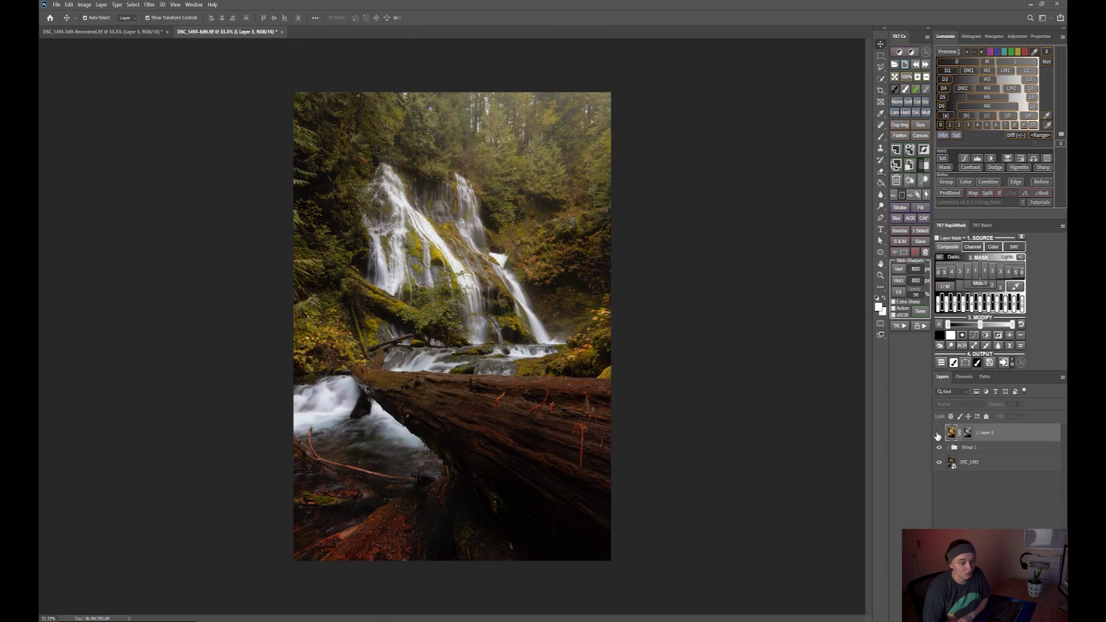
{"action": "left_click", "coordinate": [940, 436]}
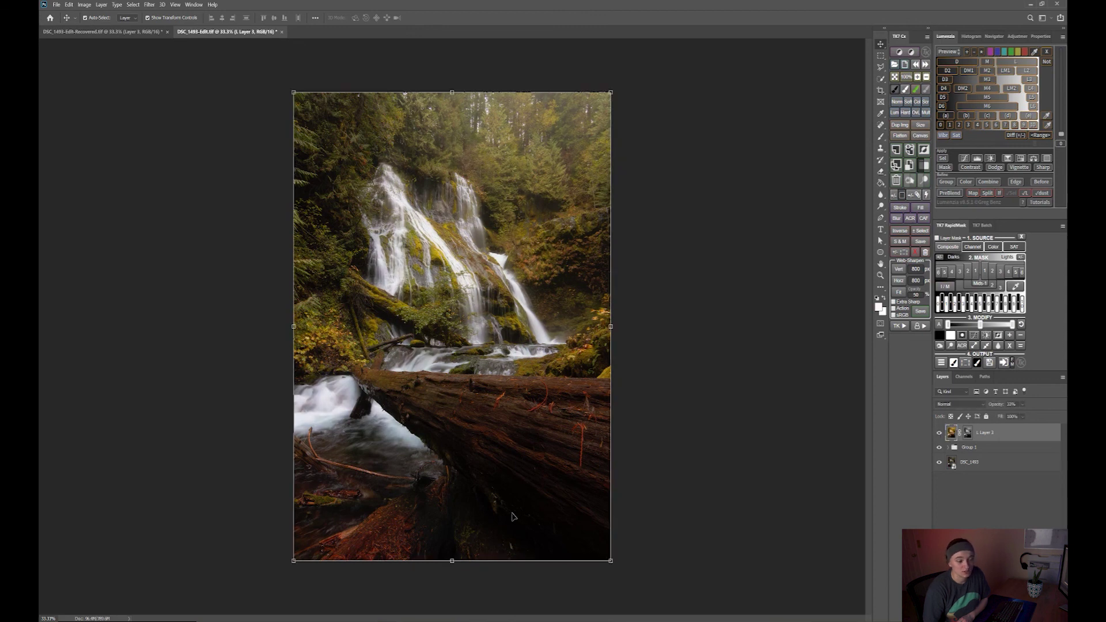